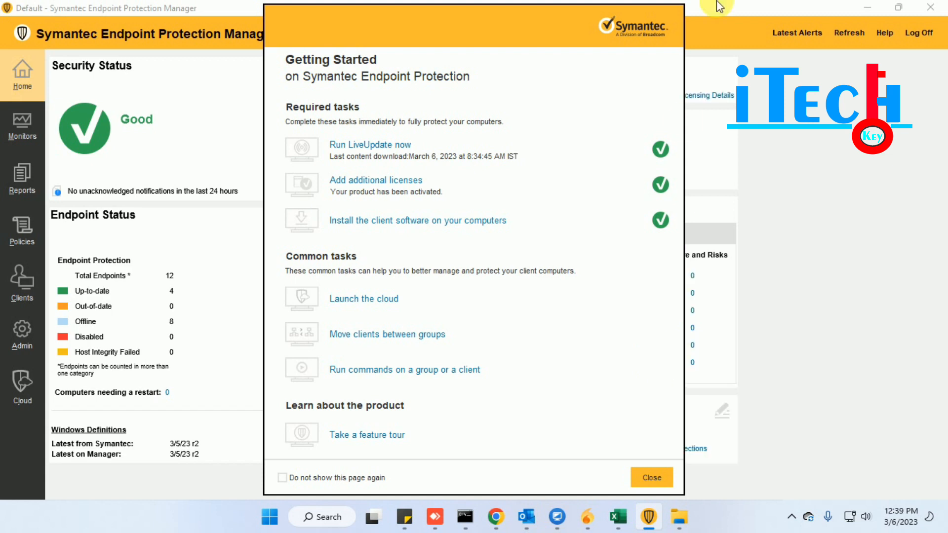
- Dismiss the Getting Started page and open the list of Exceptions policies
{"action": "left_click", "coordinate": [642, 475]}
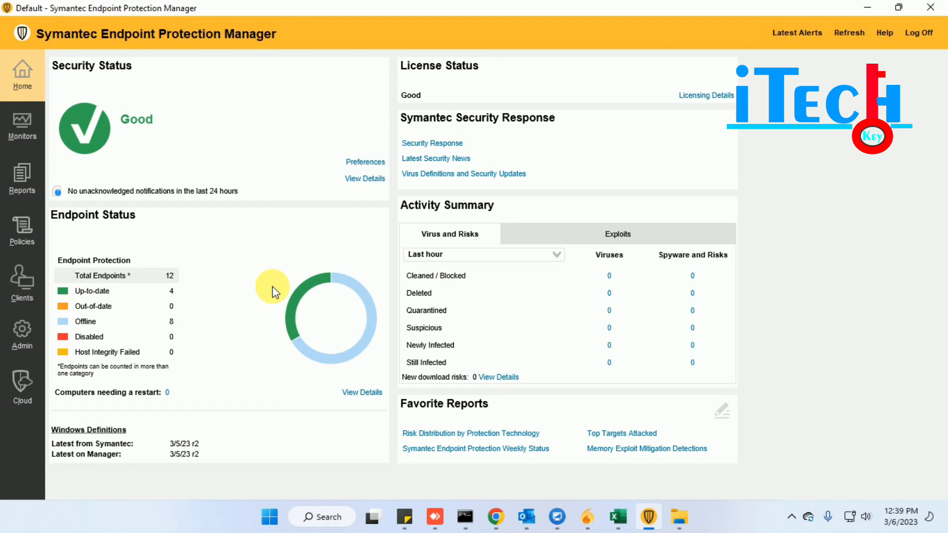
{"action": "left_click", "coordinate": [19, 232]}
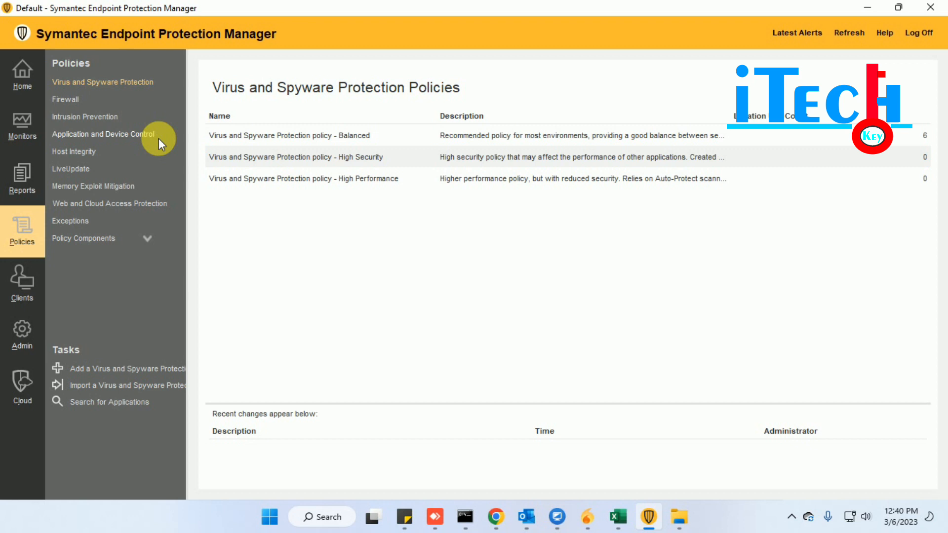
{"action": "left_click", "coordinate": [60, 221]}
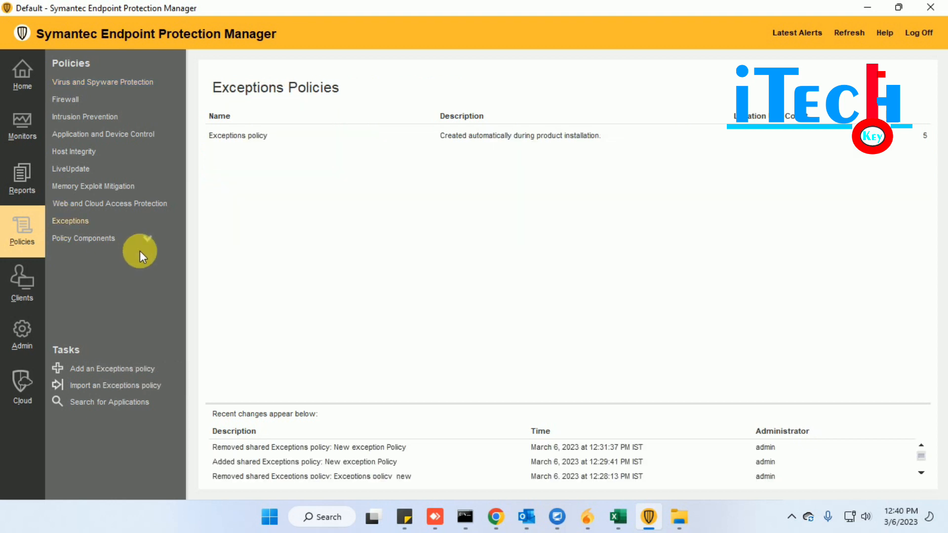
- Create a new Exceptions policy named "Exceptions policy_new" and save it
{"action": "right_click", "coordinate": [243, 166]}
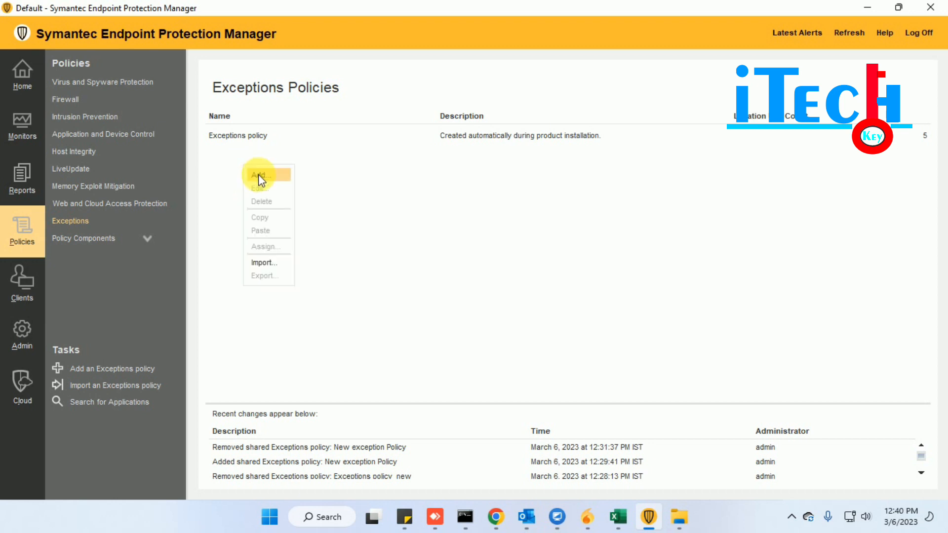
{"action": "left_click", "coordinate": [258, 175]}
{"action": "left_click_drag", "start_coordinate": [402, 129], "coordinate": [357, 129]}
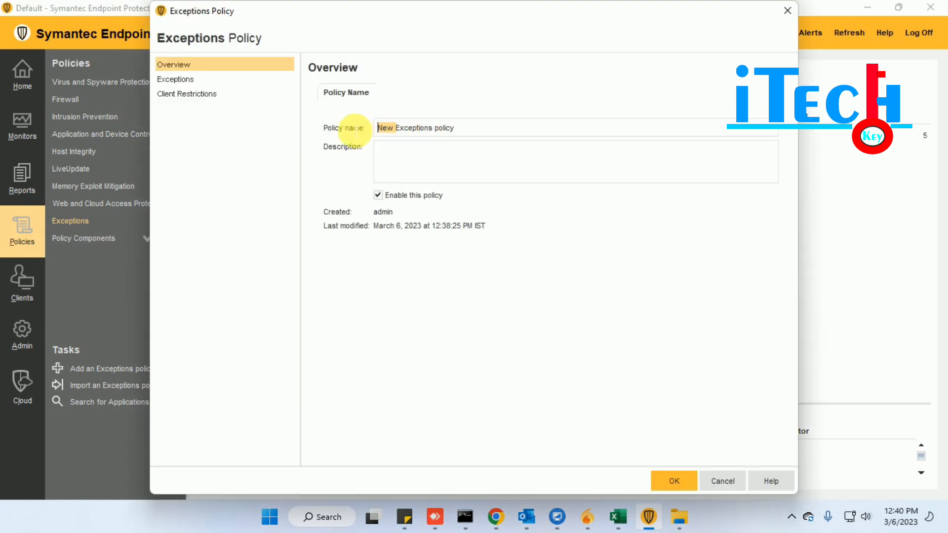
{"action": "key", "text": "BackSpace"}
{"action": "key", "text": "Right"}
{"action": "key", "text": "Right"}
{"action": "key", "text": "Right"}
{"action": "key", "text": "Right"}
{"action": "key", "text": "Right"}
{"action": "key", "text": "Right"}
{"action": "key", "text": "Right"}
{"action": "key", "text": "Right"}
{"action": "key", "text": "Right"}
{"action": "key", "text": "Right"}
{"action": "key", "text": "Right"}
{"action": "key", "text": "Right"}
{"action": "key", "text": "Right"}
{"action": "key", "text": "Right"}
{"action": "key", "text": "Right"}
{"action": "key", "text": "Right"}
{"action": "key", "text": "Right"}
{"action": "type", "text": "_new"}
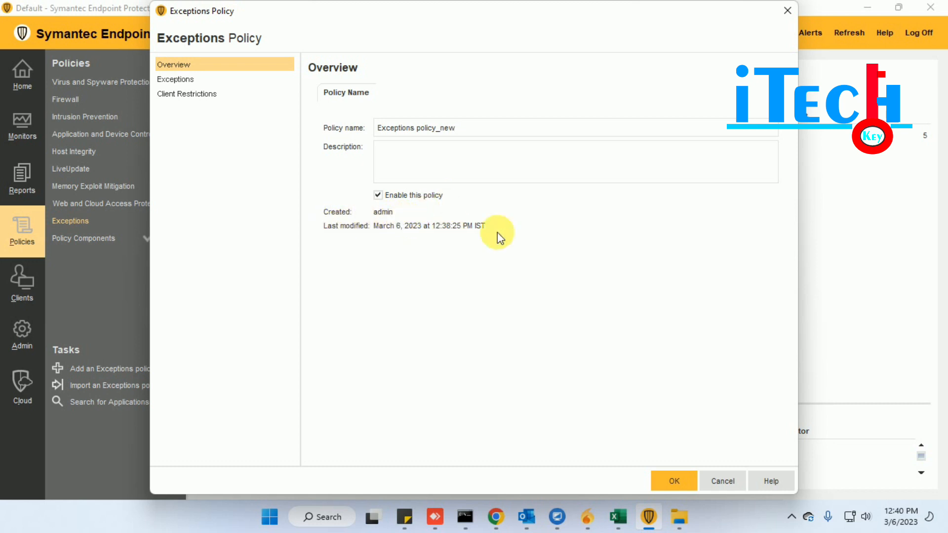
{"action": "left_click", "coordinate": [673, 481]}
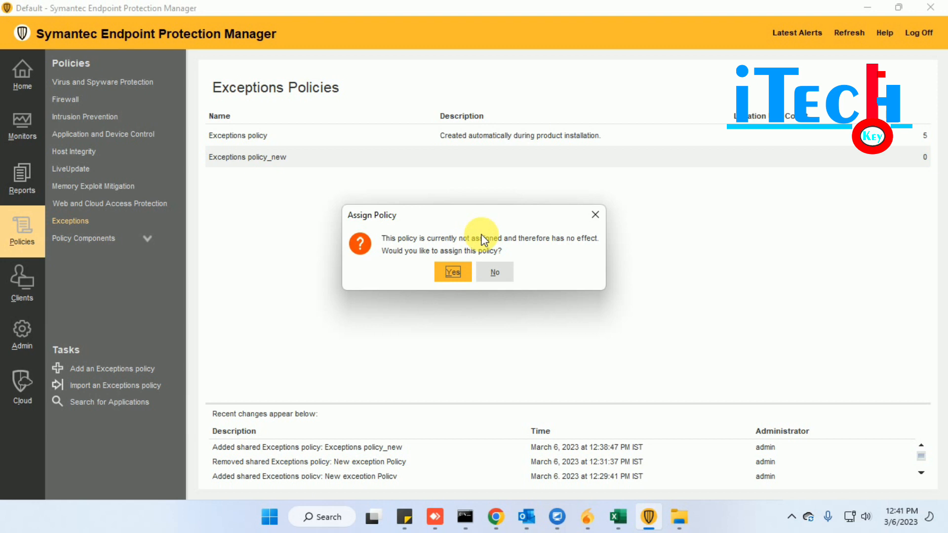
- Assign Exceptions policy_new to the Tech-Team group, including its Default location, and apply the assignment
{"action": "left_click", "coordinate": [452, 272]}
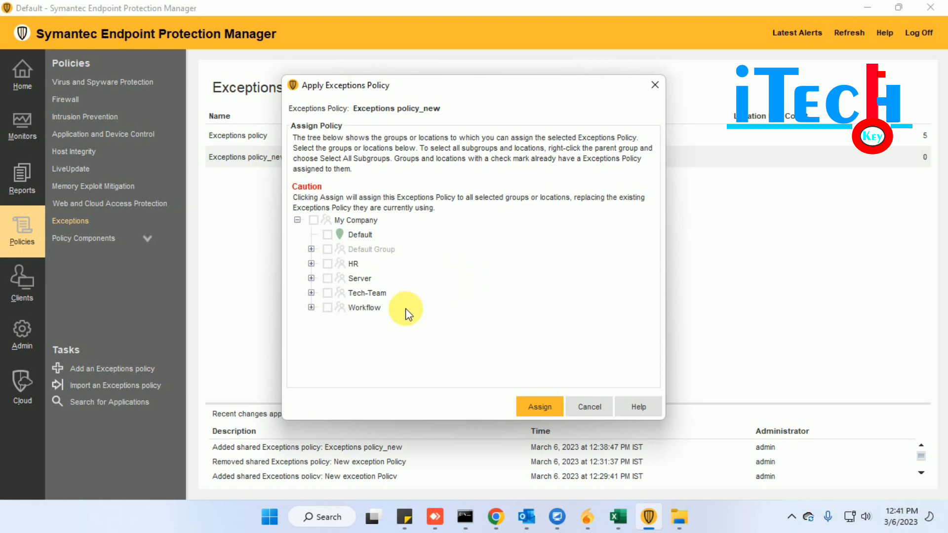
{"action": "left_click", "coordinate": [311, 293]}
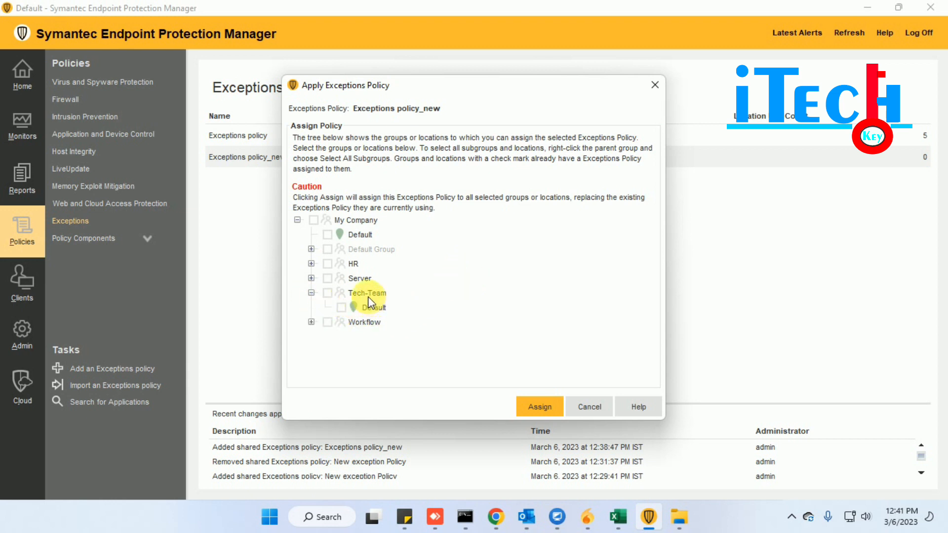
{"action": "left_click", "coordinate": [329, 295]}
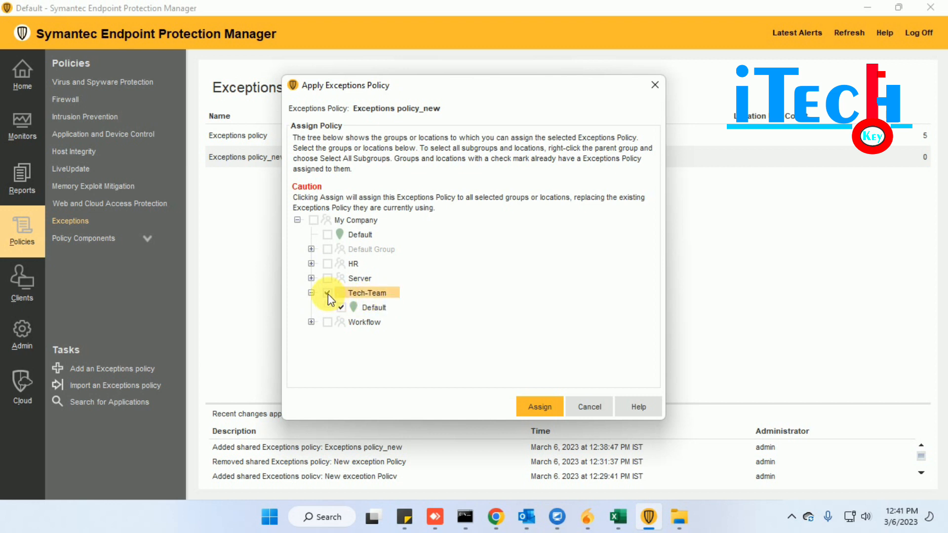
{"action": "left_click", "coordinate": [341, 307]}
{"action": "left_click", "coordinate": [540, 408]}
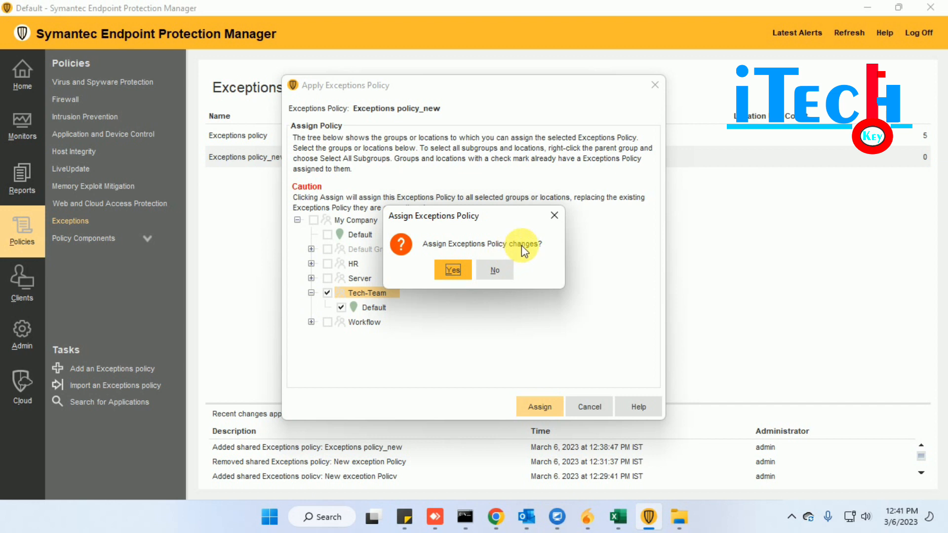
{"action": "left_click", "coordinate": [453, 270]}
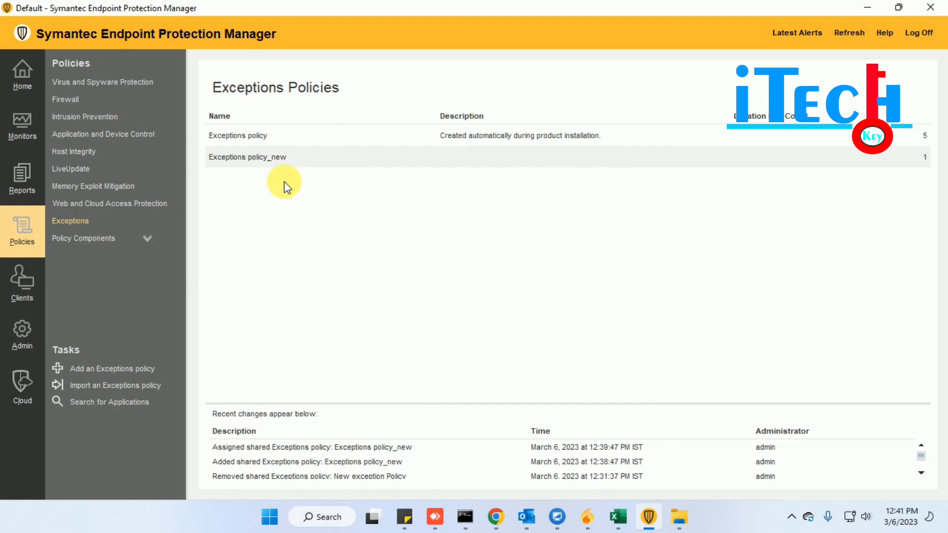
- Open Exceptions policy_new for editing and review which groups use it
{"action": "right_click", "coordinate": [244, 159]}
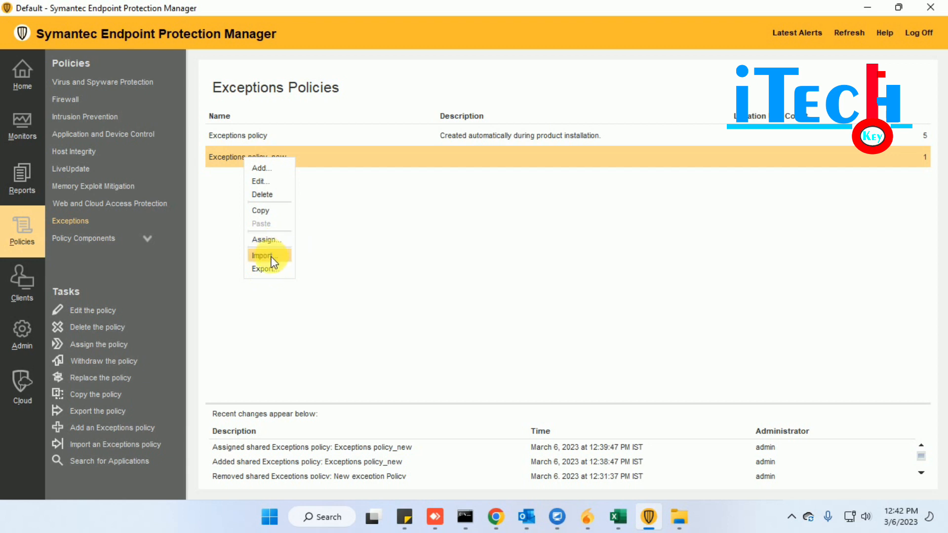
{"action": "left_click", "coordinate": [265, 180]}
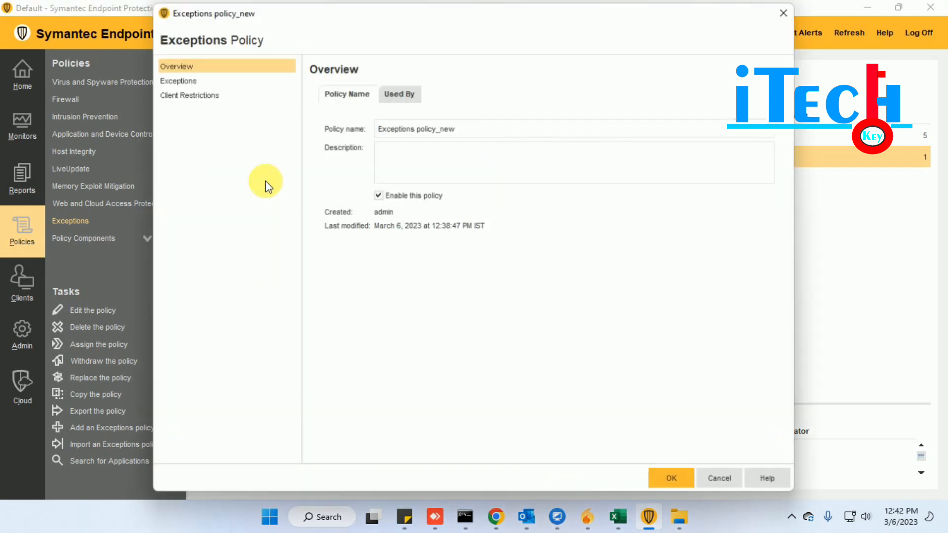
{"action": "left_click", "coordinate": [401, 94]}
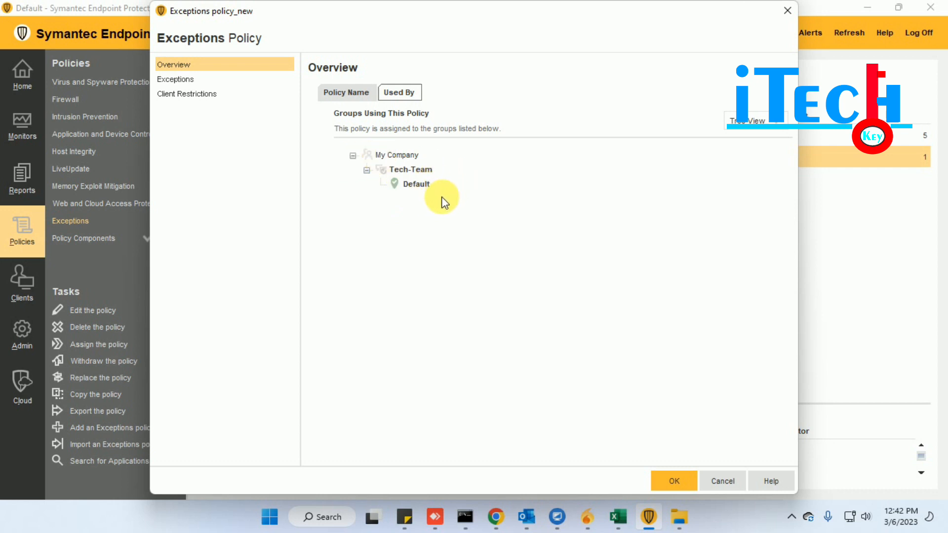
{"action": "left_click", "coordinate": [330, 92]}
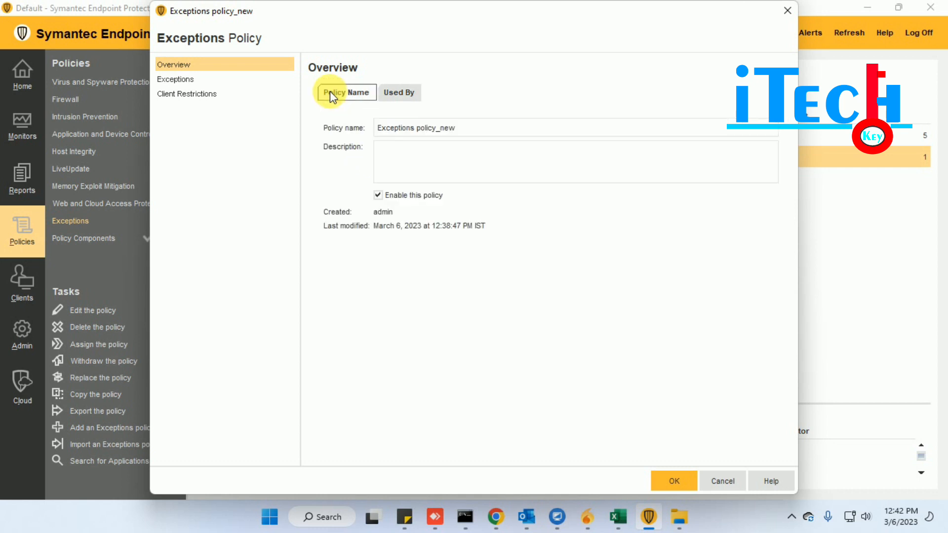
- Add a Windows application exception to the policy for the detected application inscribe.exe
{"action": "left_click", "coordinate": [173, 80]}
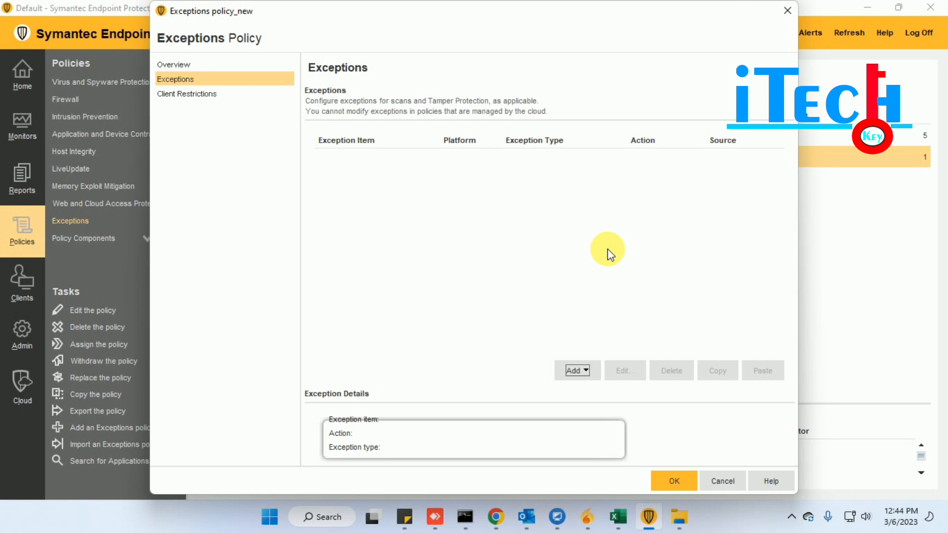
{"action": "left_click", "coordinate": [580, 373]}
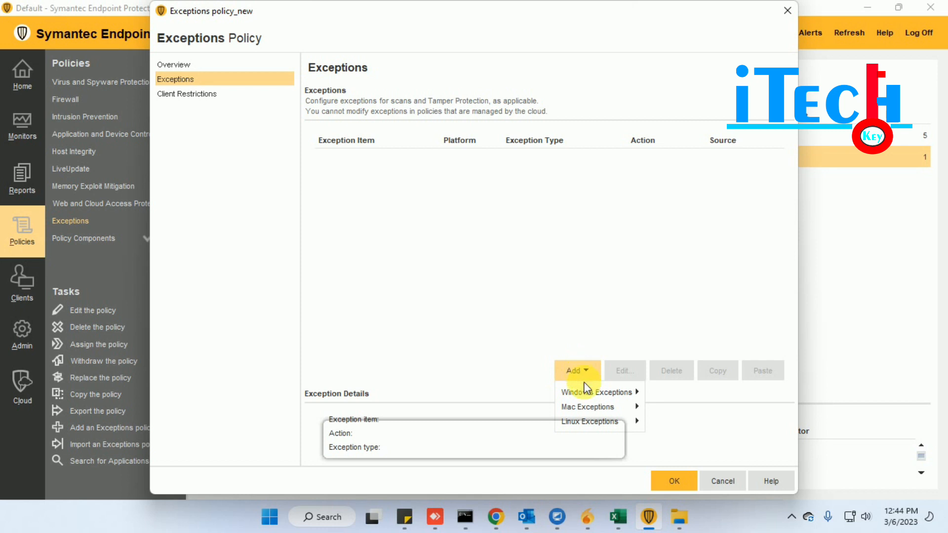
{"action": "mouse_move", "coordinate": [586, 390]}
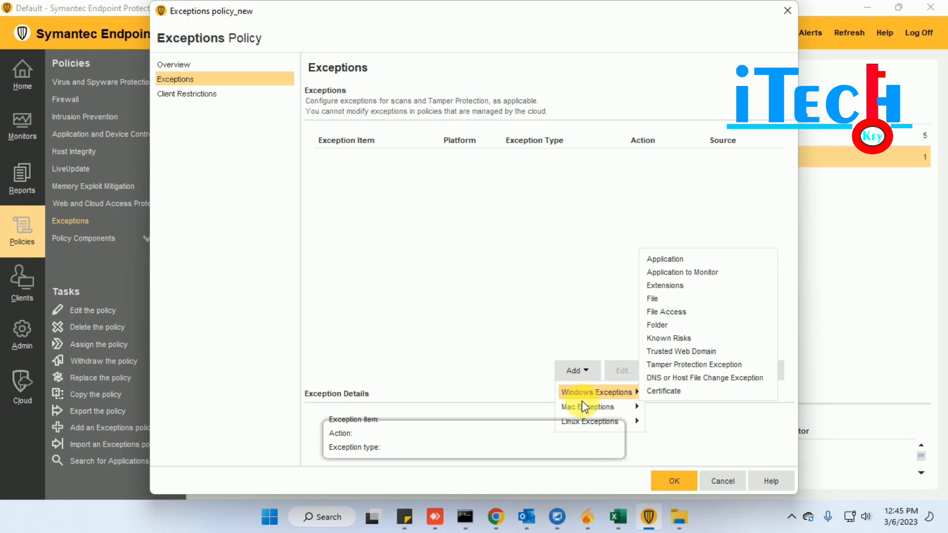
{"action": "mouse_move", "coordinate": [577, 412]}
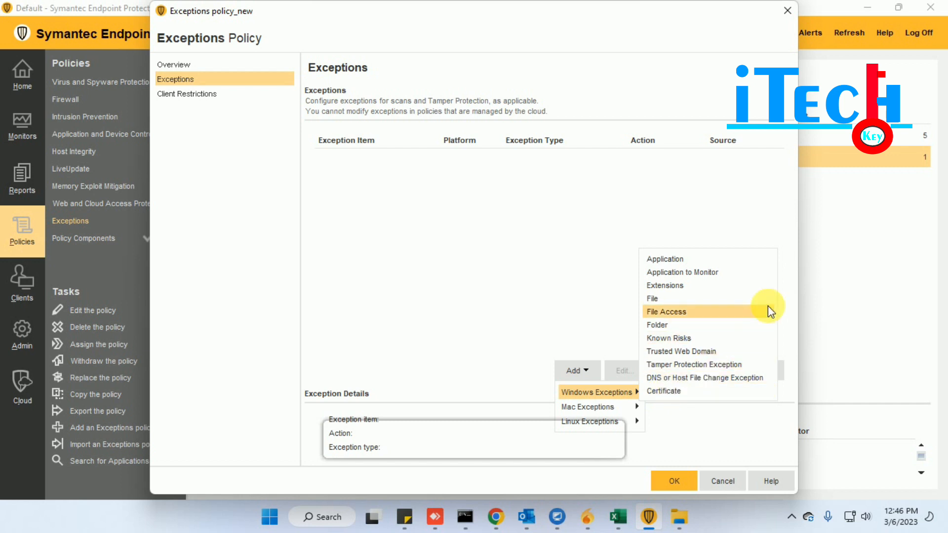
{"action": "left_click", "coordinate": [678, 262]}
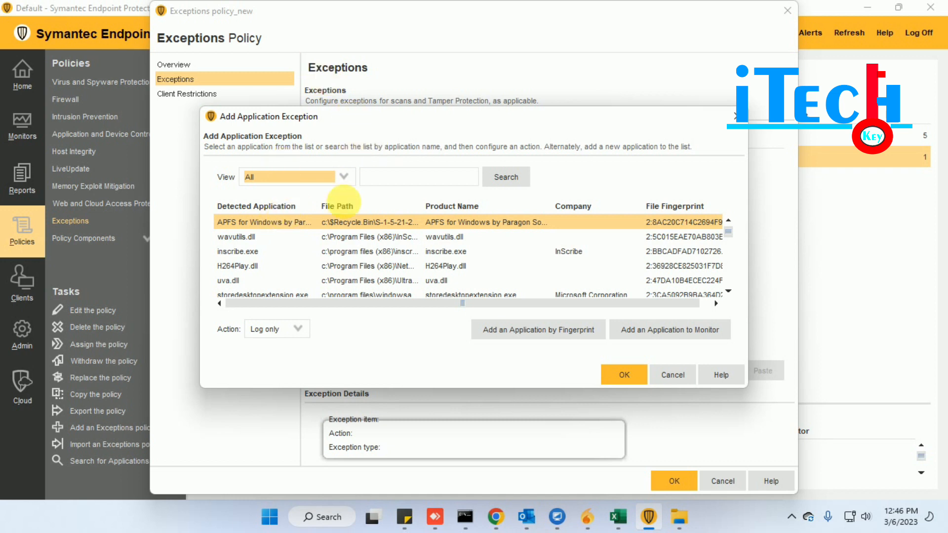
{"action": "left_click", "coordinate": [345, 177]}
{"action": "left_click", "coordinate": [344, 179]}
{"action": "left_click", "coordinate": [344, 180]}
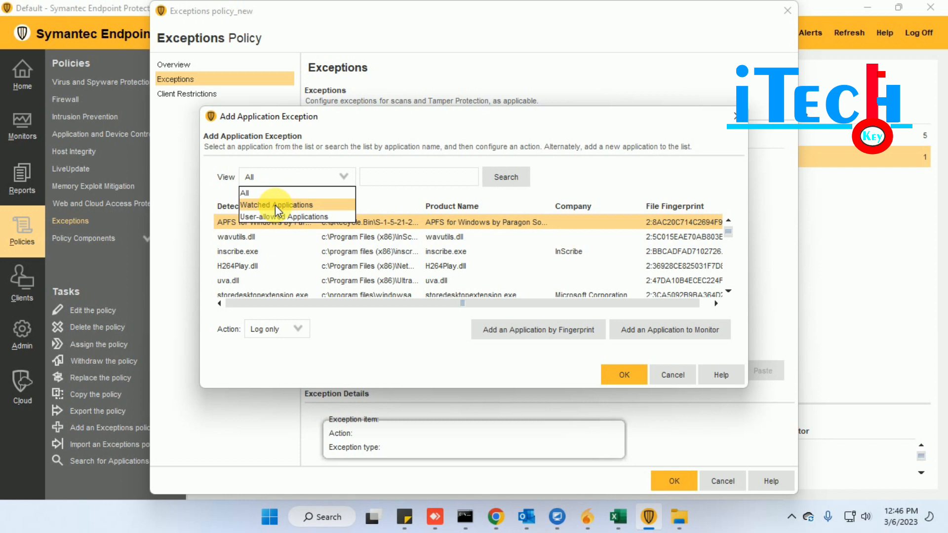
{"action": "left_click", "coordinate": [453, 221]}
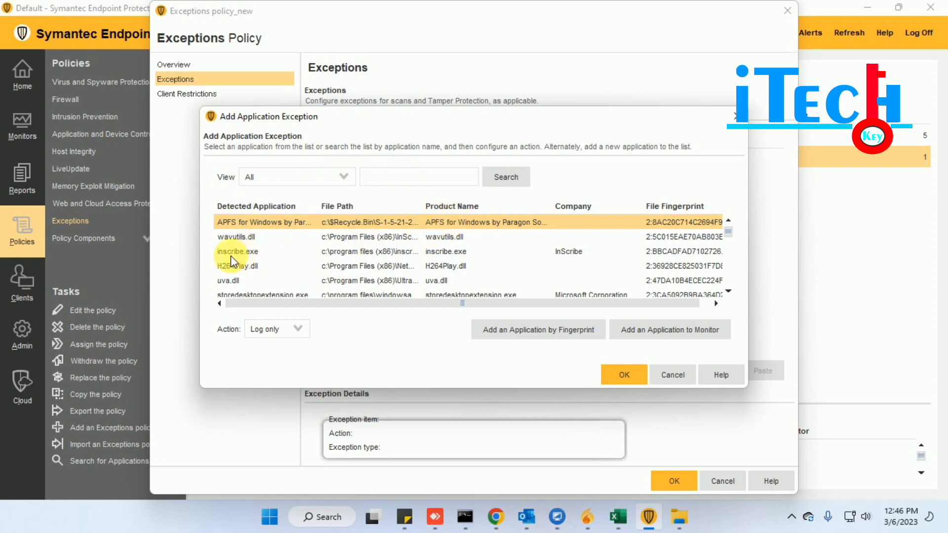
{"action": "scroll", "coordinate": [251, 235], "scroll_direction": "down", "scroll_amount": 1}
{"action": "scroll", "coordinate": [242, 232], "scroll_direction": "up", "scroll_amount": 1}
{"action": "left_click_drag", "start_coordinate": [505, 301], "coordinate": [619, 301]}
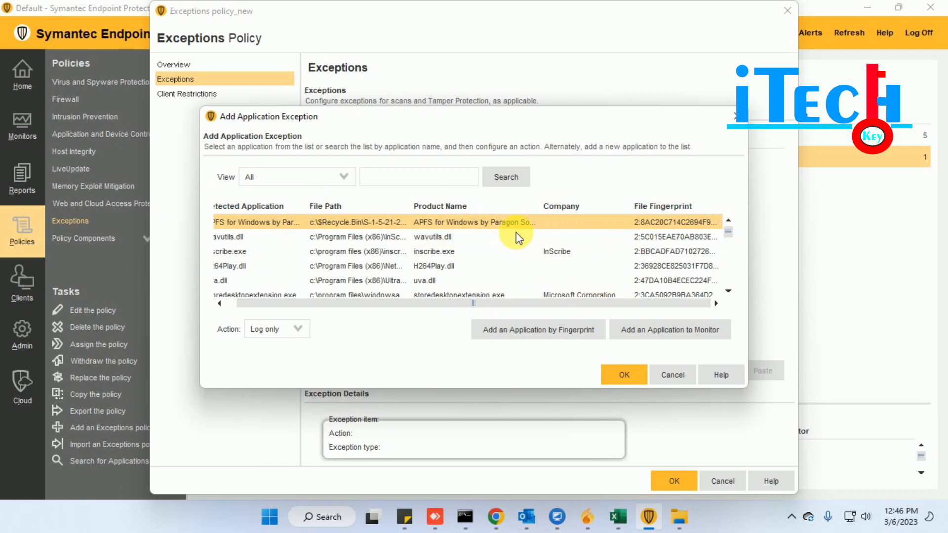
{"action": "left_click_drag", "start_coordinate": [414, 301], "coordinate": [309, 280]}
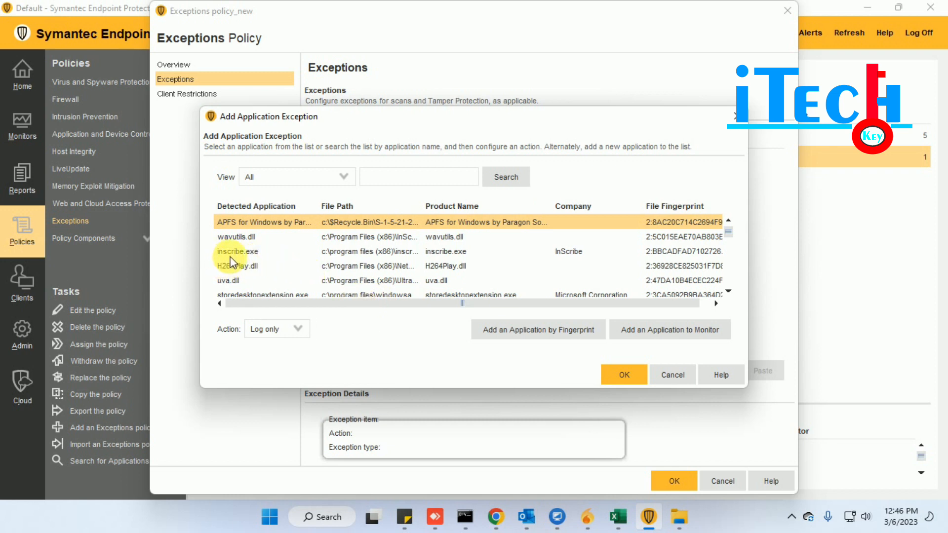
{"action": "left_click", "coordinate": [386, 252]}
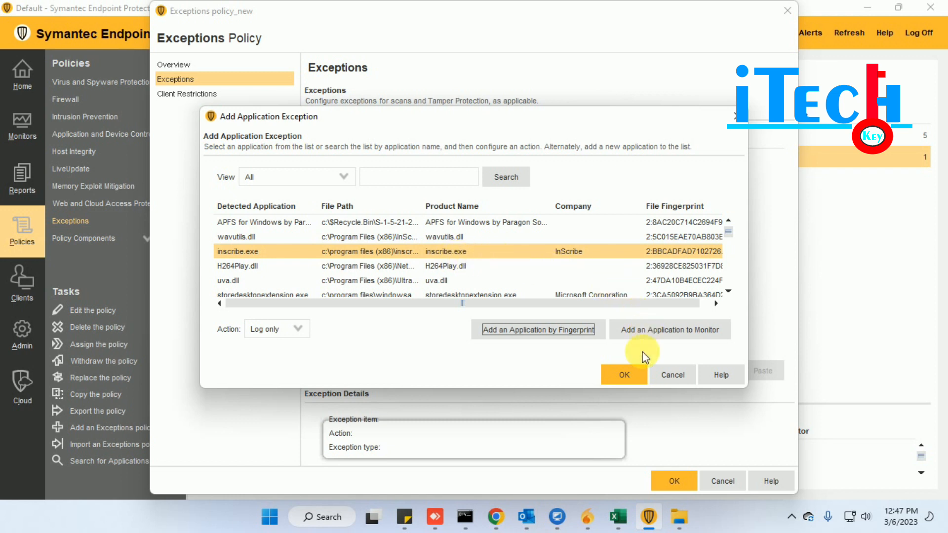
{"action": "left_click", "coordinate": [625, 375]}
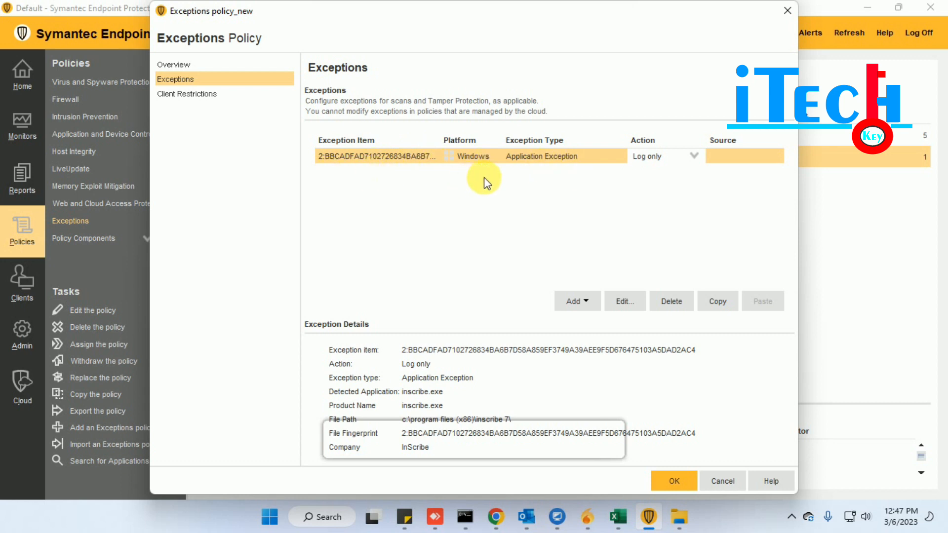
- Set the action of the inscribe.exe application exception to Ignore
{"action": "left_click", "coordinate": [677, 157]}
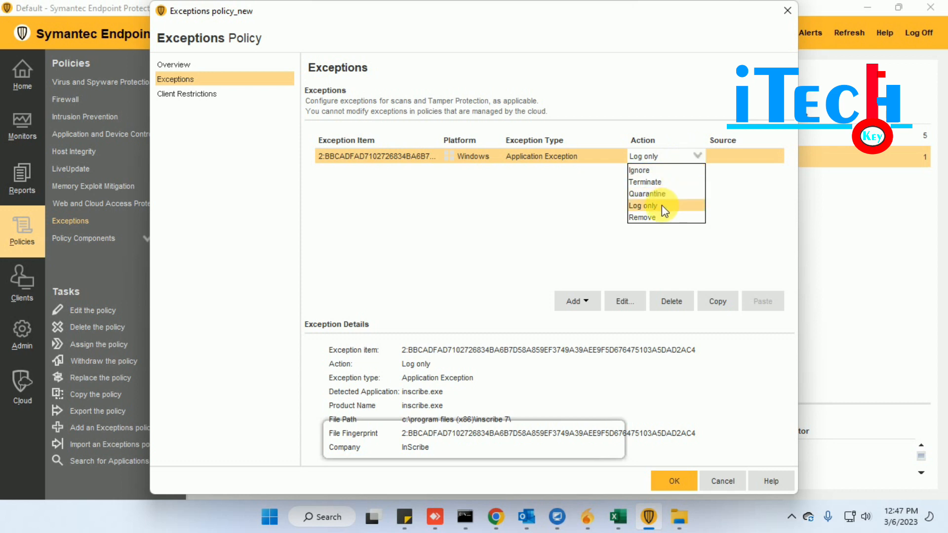
{"action": "left_click", "coordinate": [651, 173]}
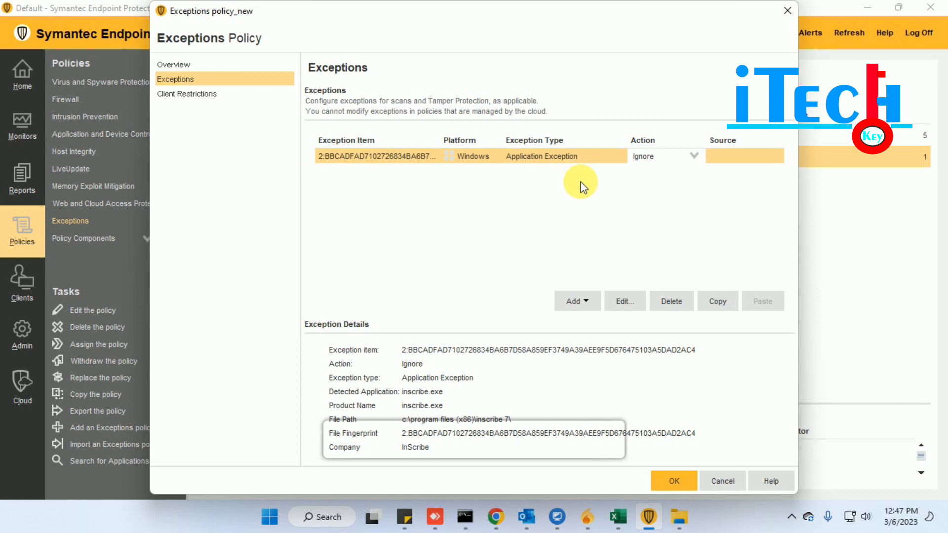
{"action": "left_click", "coordinate": [684, 162]}
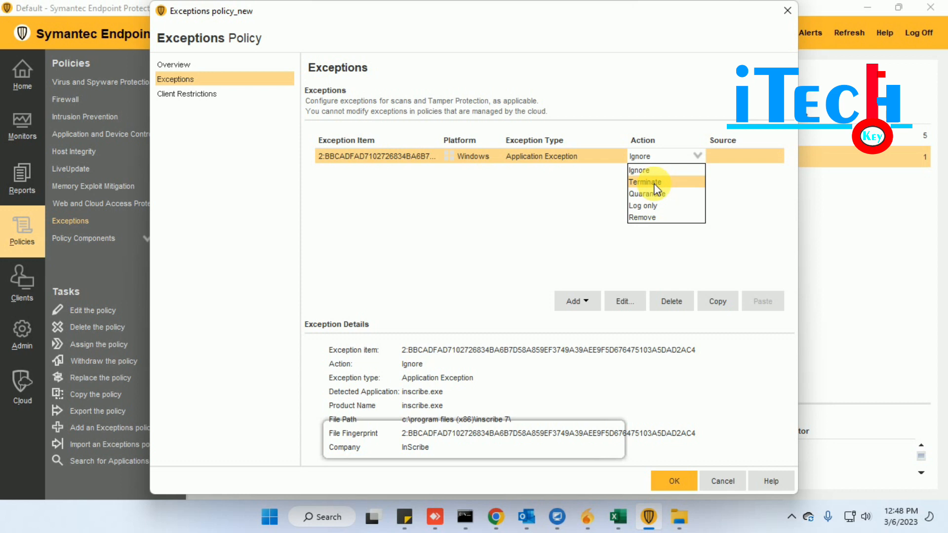
{"action": "left_click", "coordinate": [725, 190]}
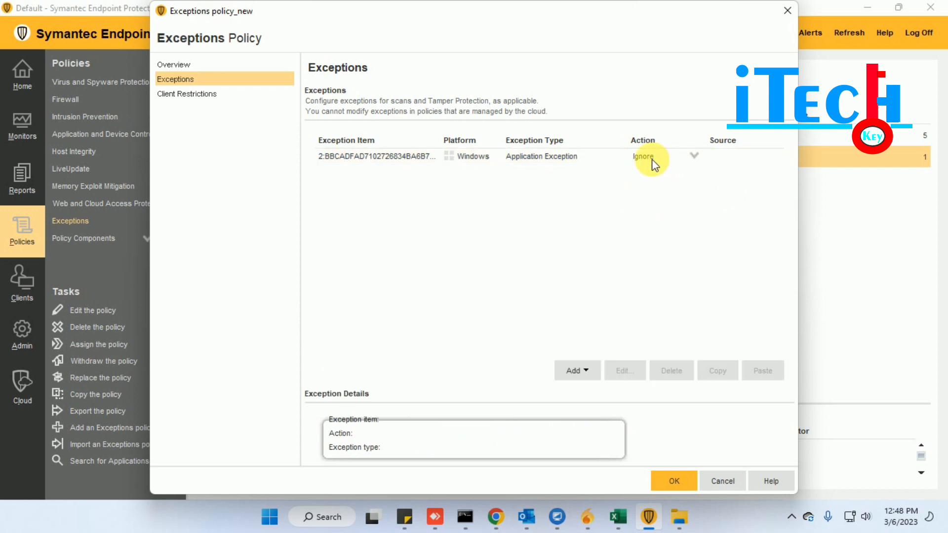
- Start a Windows security risk extension exception and add the vba and bat file extensions to it
{"action": "left_click", "coordinate": [579, 369]}
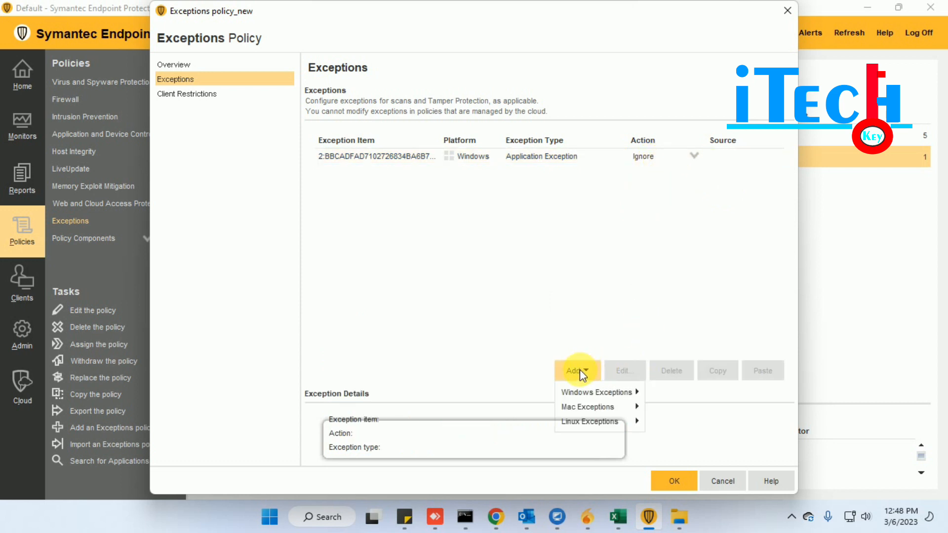
{"action": "mouse_move", "coordinate": [594, 394]}
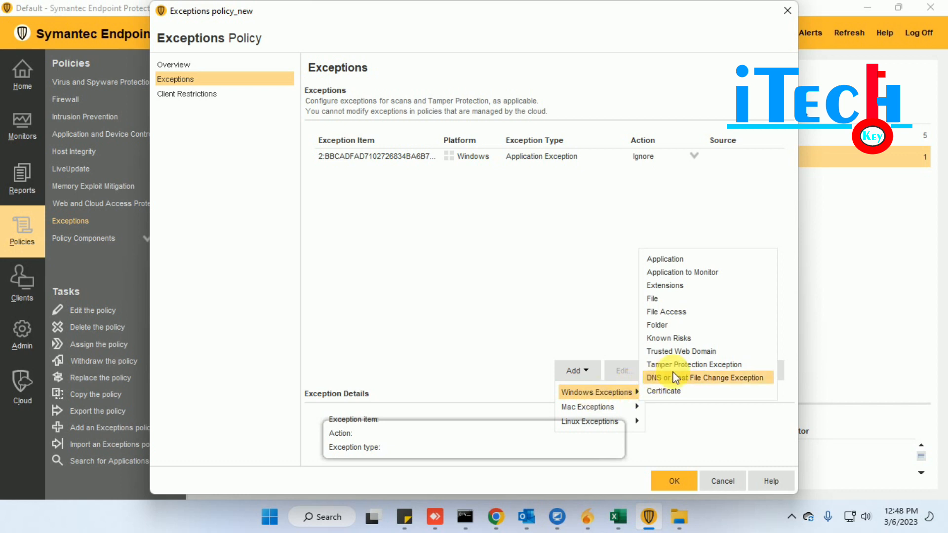
{"action": "left_click", "coordinate": [668, 286]}
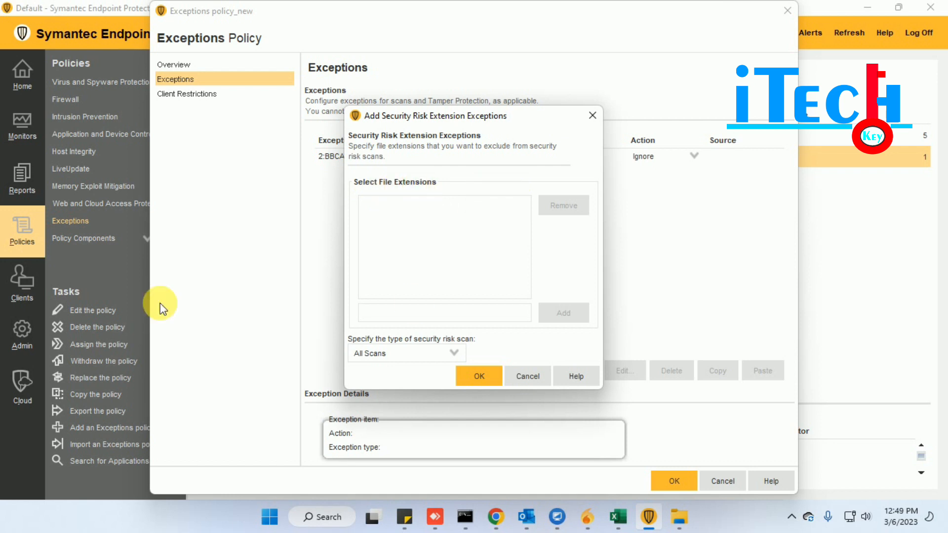
{"action": "type", "text": "vba"}
{"action": "left_click", "coordinate": [562, 320]}
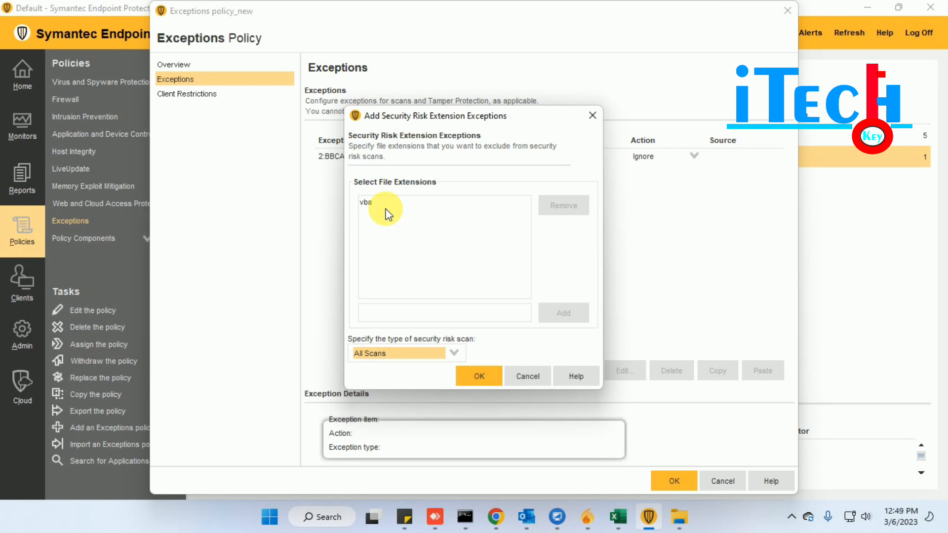
{"action": "left_click", "coordinate": [371, 314]}
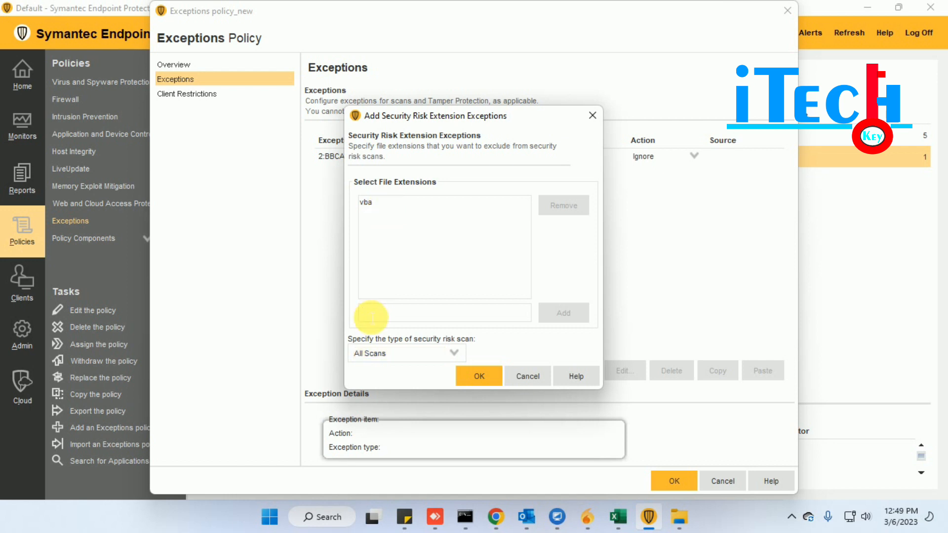
{"action": "type", "text": "bat"}
{"action": "left_click", "coordinate": [565, 312]}
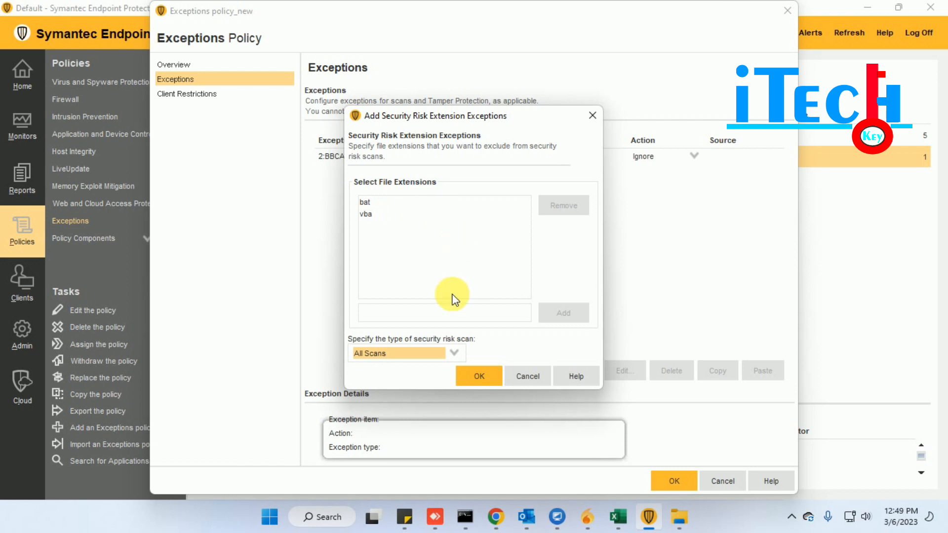
{"action": "left_click", "coordinate": [373, 313]}
{"action": "type", "text": "exe"}
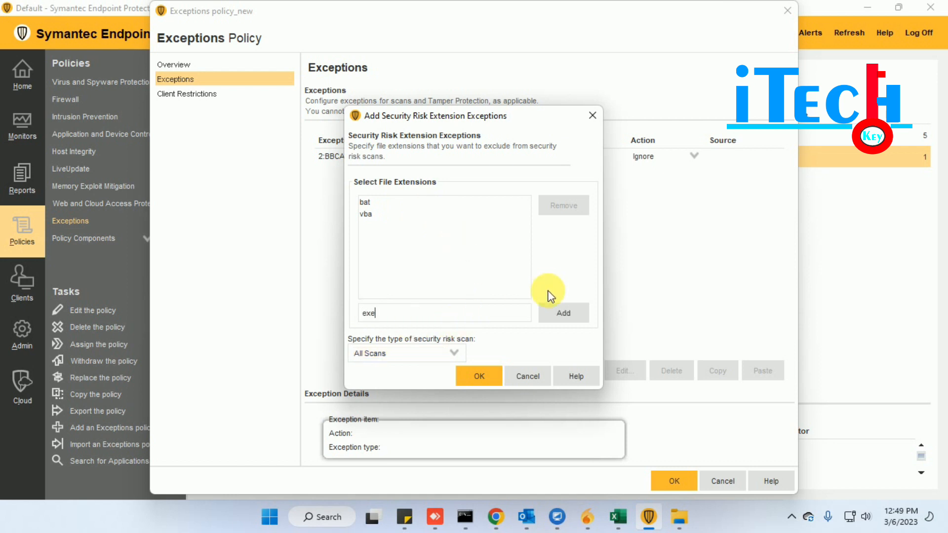
{"action": "left_click", "coordinate": [386, 319]}
{"action": "double_click", "coordinate": [385, 319]}
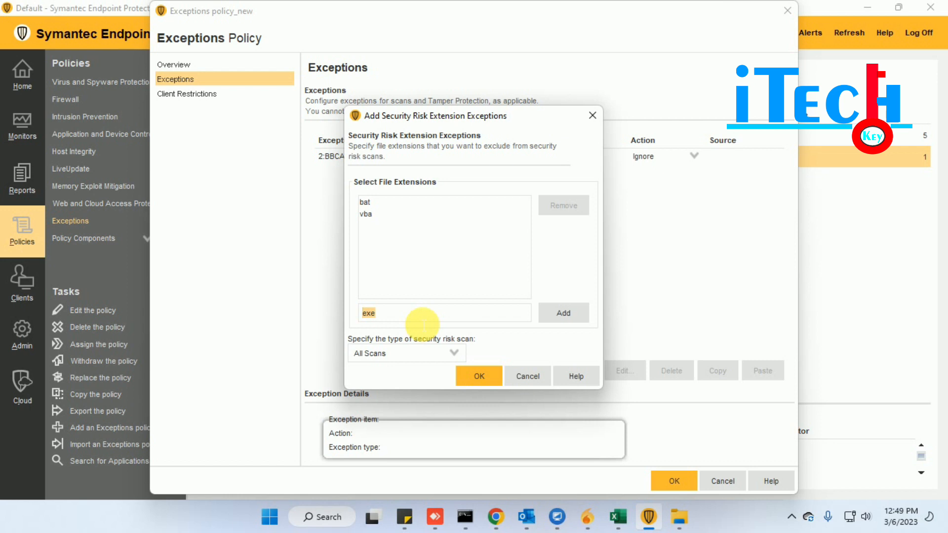
{"action": "key", "text": "BackSpace"}
- Save the security risk extension exception for the bat and vba extensions
{"action": "left_click", "coordinate": [485, 381]}
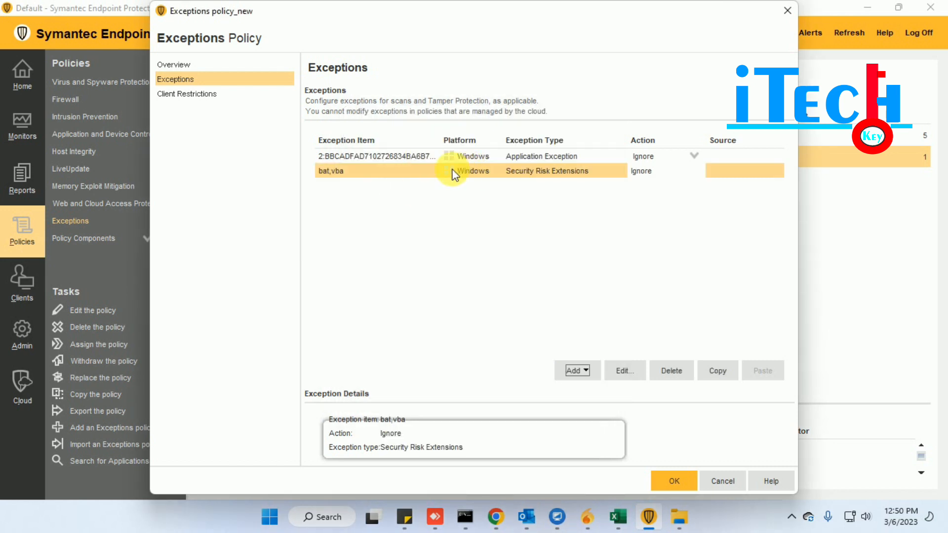
- Start a Windows file exception and set its prefix variable to [COMMON_DESKTOPDIRECTORY]
{"action": "left_click", "coordinate": [582, 378]}
{"action": "mouse_move", "coordinate": [596, 394]}
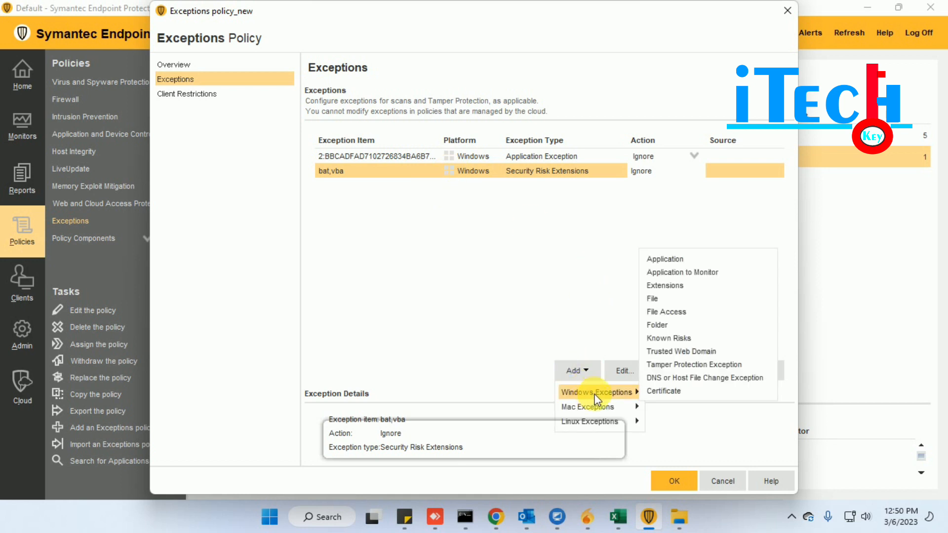
{"action": "left_click", "coordinate": [670, 297]}
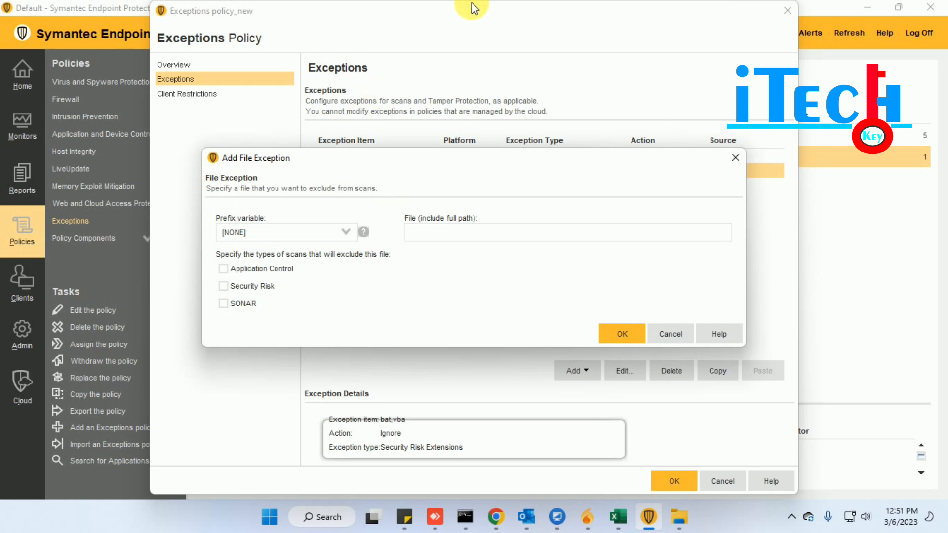
{"action": "left_click", "coordinate": [340, 231]}
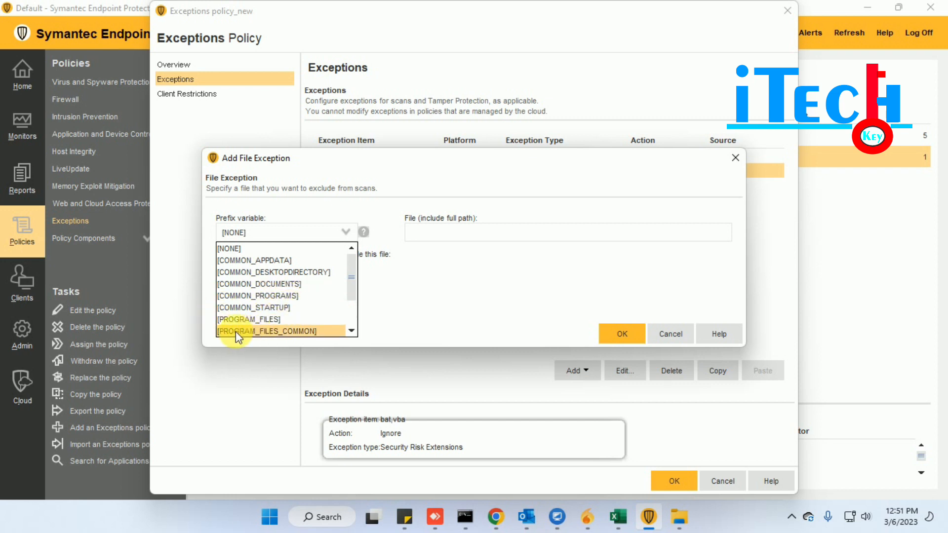
{"action": "scroll", "coordinate": [268, 296], "scroll_direction": "down", "scroll_amount": 2}
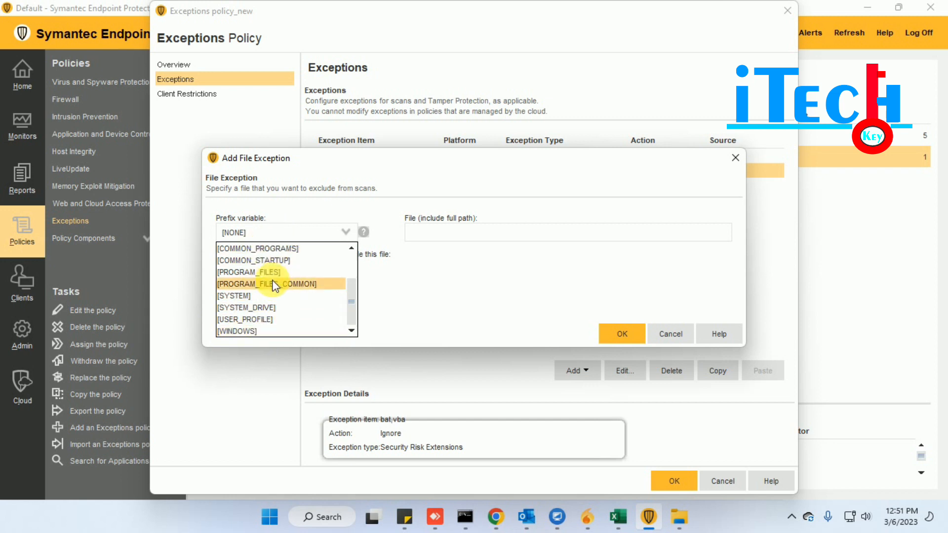
{"action": "scroll", "coordinate": [274, 271], "scroll_direction": "up", "scroll_amount": 2}
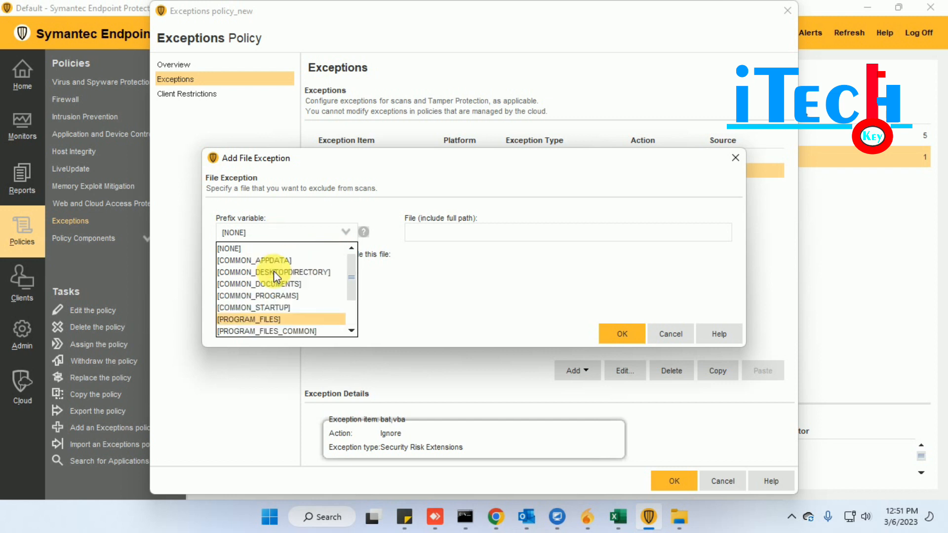
{"action": "left_click", "coordinate": [274, 273]}
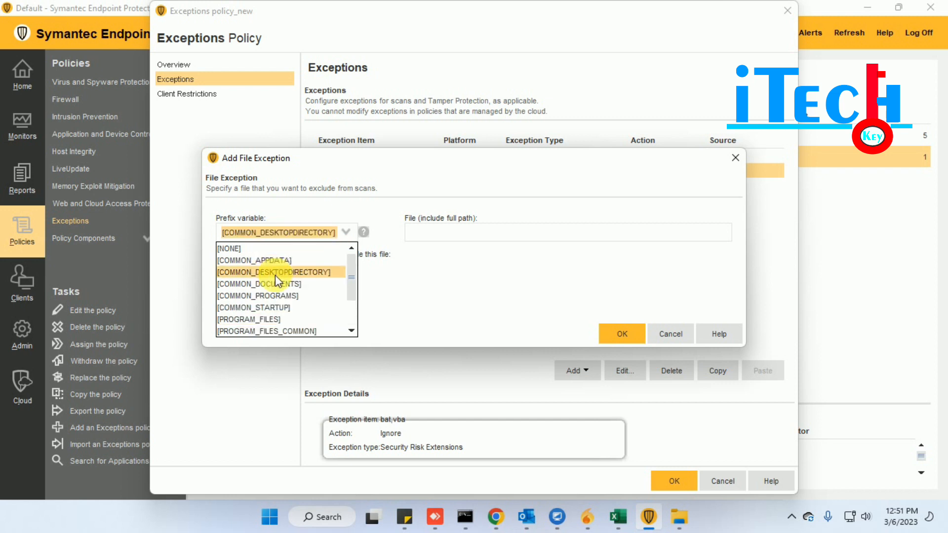
{"action": "left_click", "coordinate": [309, 273]}
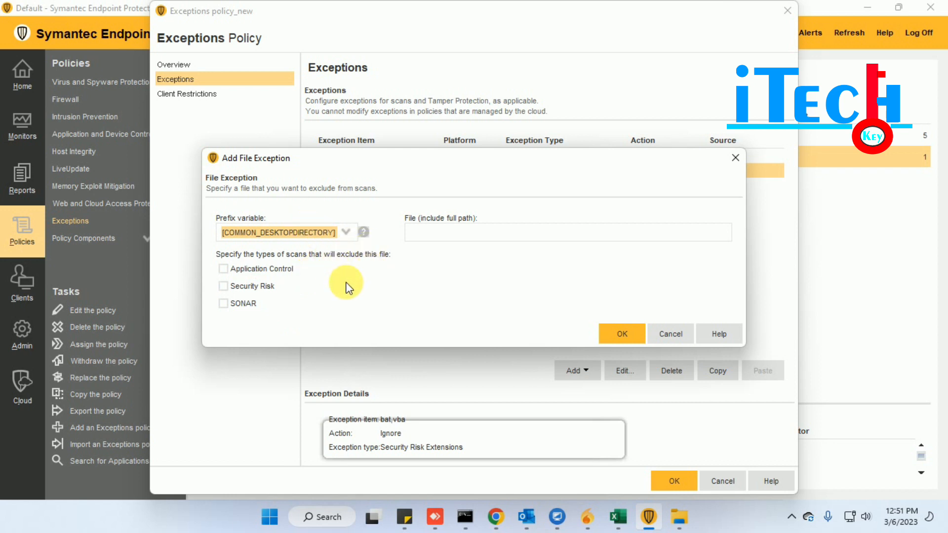
- Exclude the file from Application Control, Security Risk and SONAR scans
{"action": "left_click", "coordinate": [223, 269]}
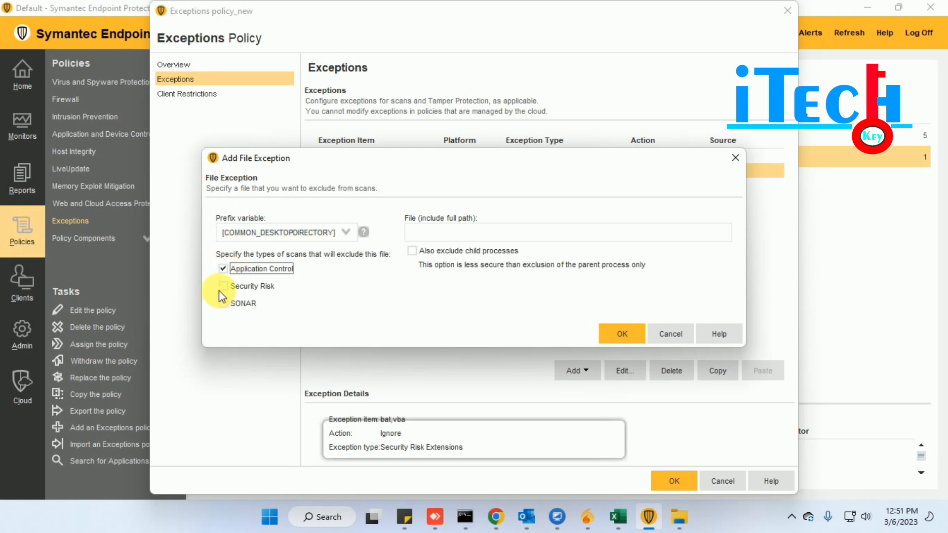
{"action": "left_click", "coordinate": [225, 285]}
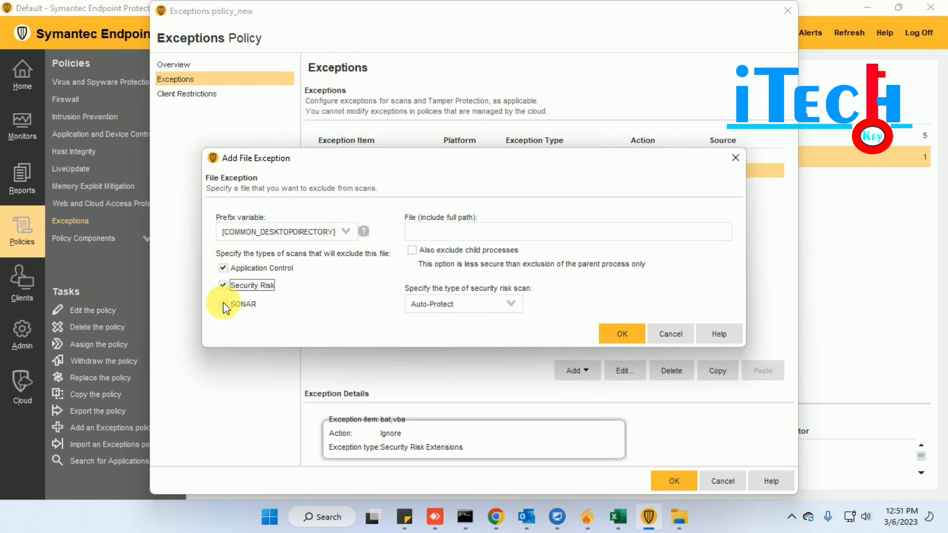
{"action": "left_click", "coordinate": [225, 304]}
- Copy the path of the Interview folder on the Desktop from File Explorer and enter it as the exception's full file path
{"action": "left_click", "coordinate": [443, 232]}
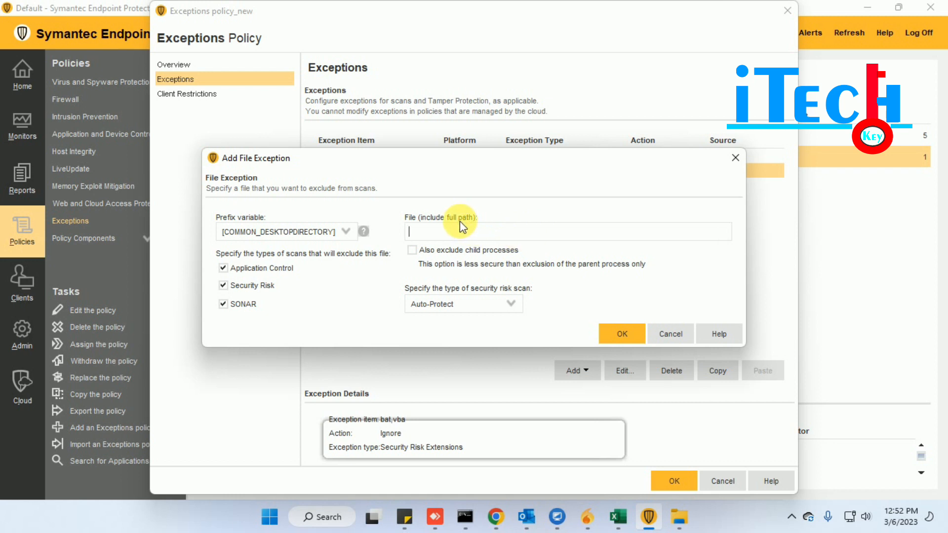
{"action": "key", "text": "super+e"}
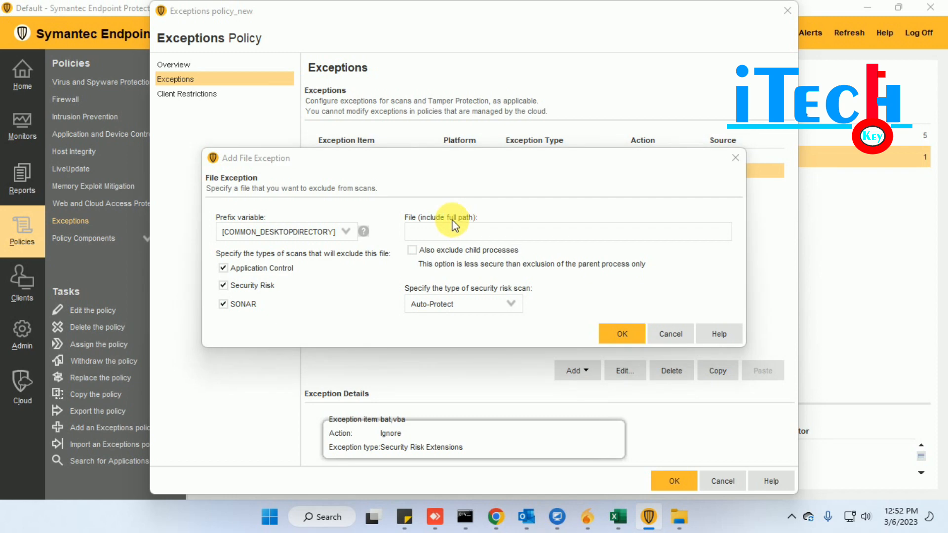
{"action": "left_click", "coordinate": [210, 192]}
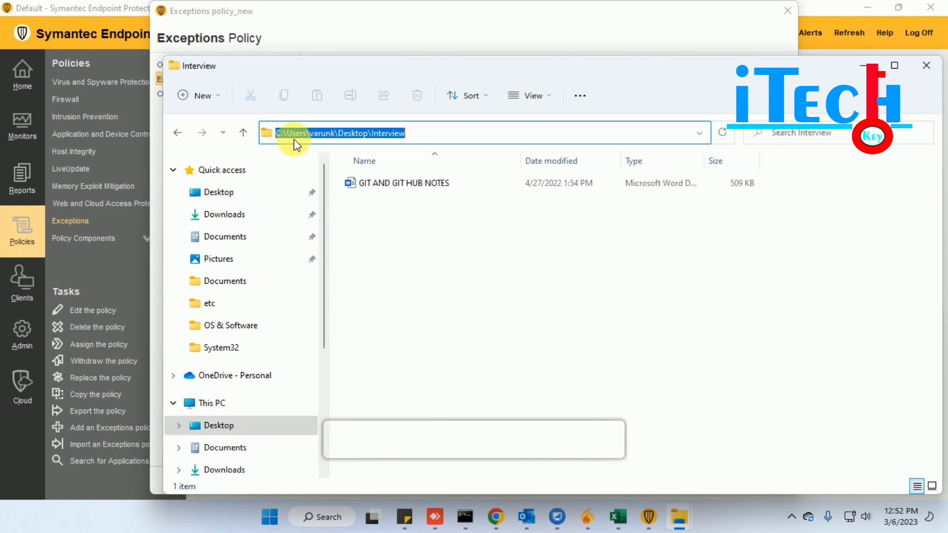
{"action": "left_click_drag", "start_coordinate": [451, 142], "coordinate": [233, 130]}
{"action": "key", "text": "ctrl+c"}
{"action": "left_click", "coordinate": [647, 524]}
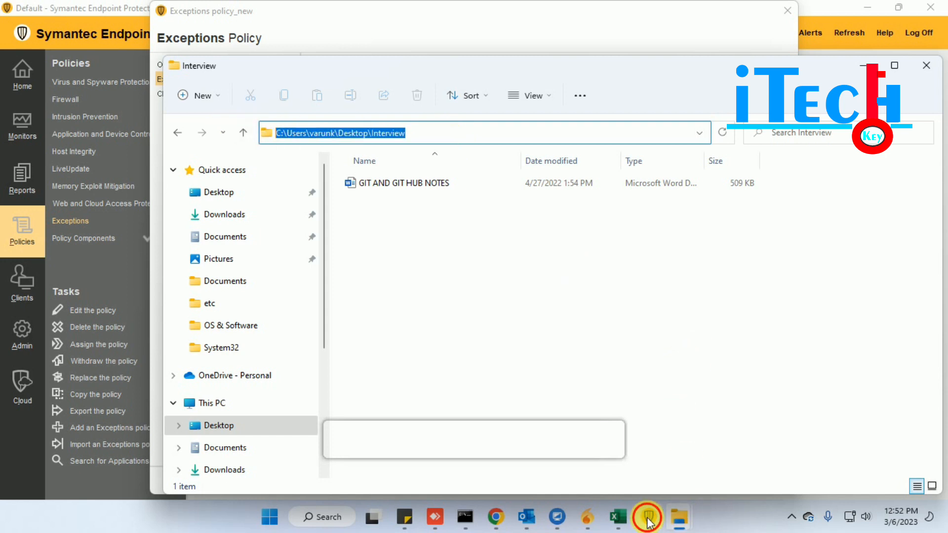
{"action": "left_click", "coordinate": [426, 235]}
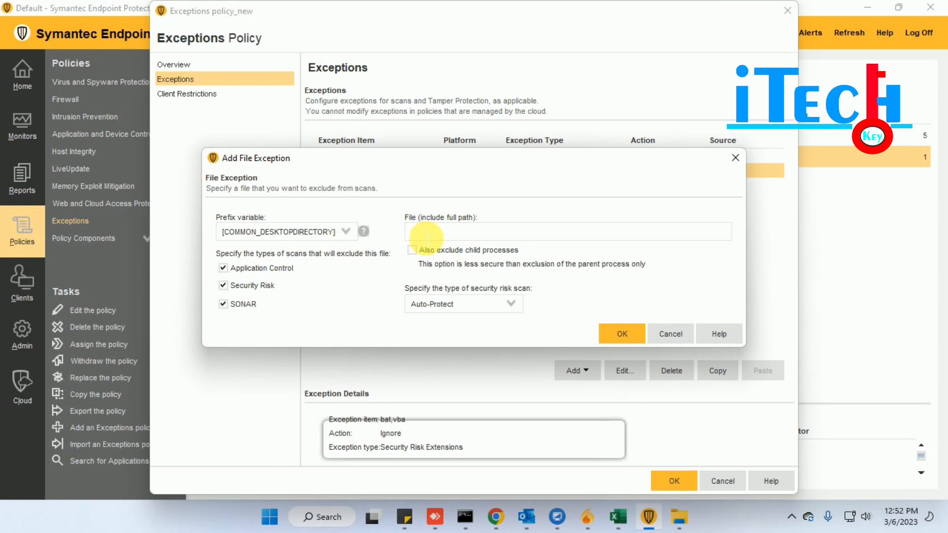
{"action": "key", "text": "ctrl+v"}
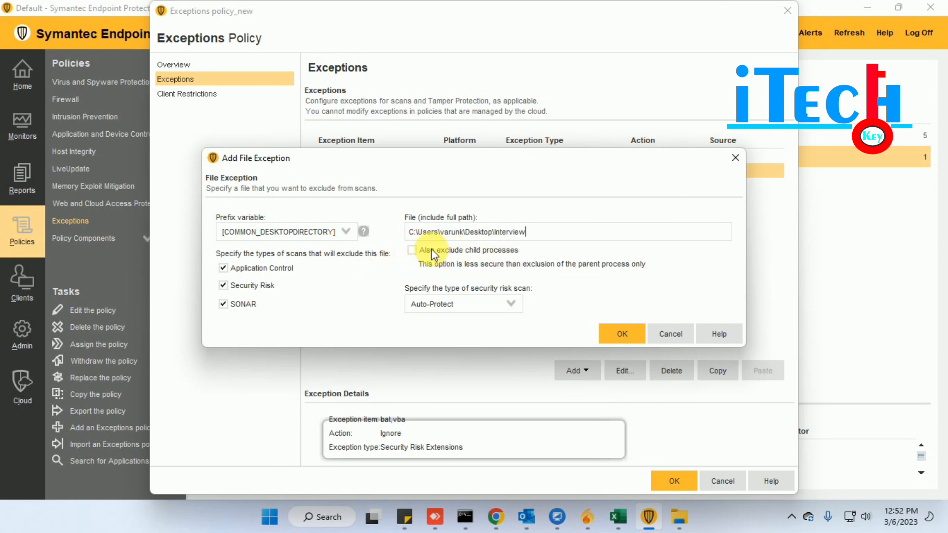
- Also exclude child processes, set the security risk scan type to All Scans, and save the file exception
{"action": "left_click", "coordinate": [411, 250]}
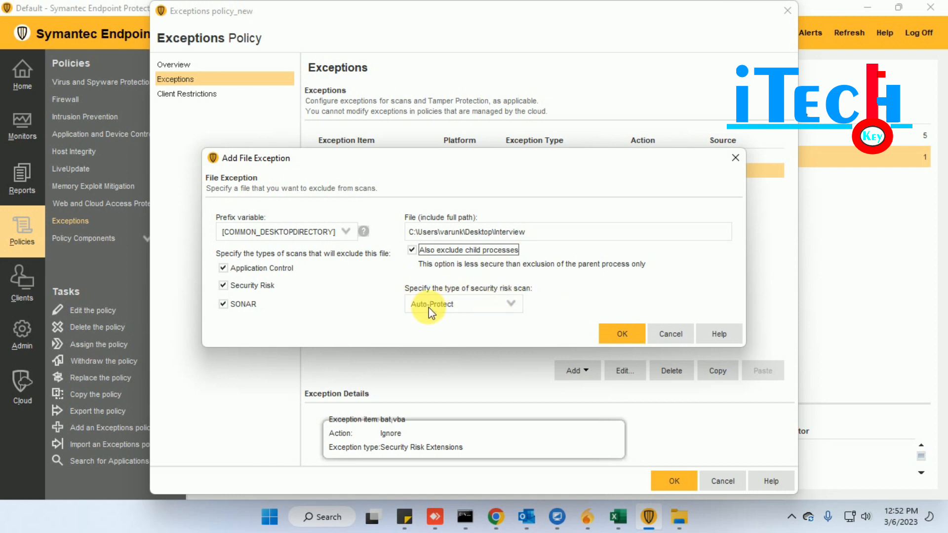
{"action": "left_click", "coordinate": [509, 303]}
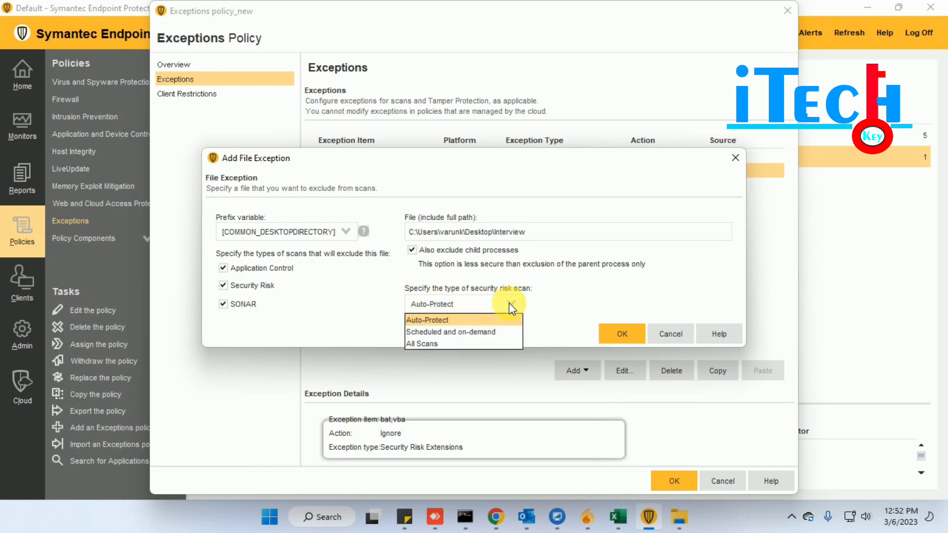
{"action": "left_click", "coordinate": [436, 345]}
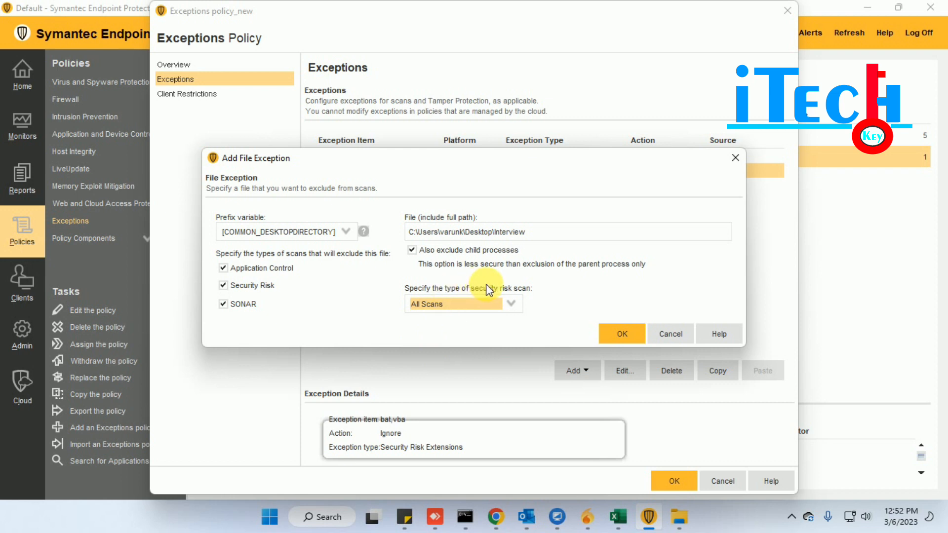
{"action": "left_click", "coordinate": [615, 335]}
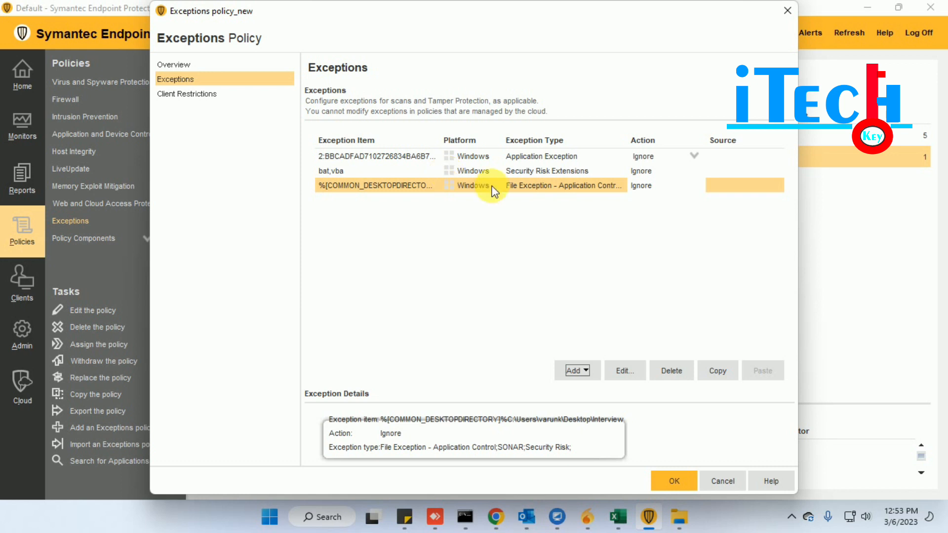
- Review the settings of a Windows File Access exception and close the form without adding one
{"action": "left_click", "coordinate": [575, 372]}
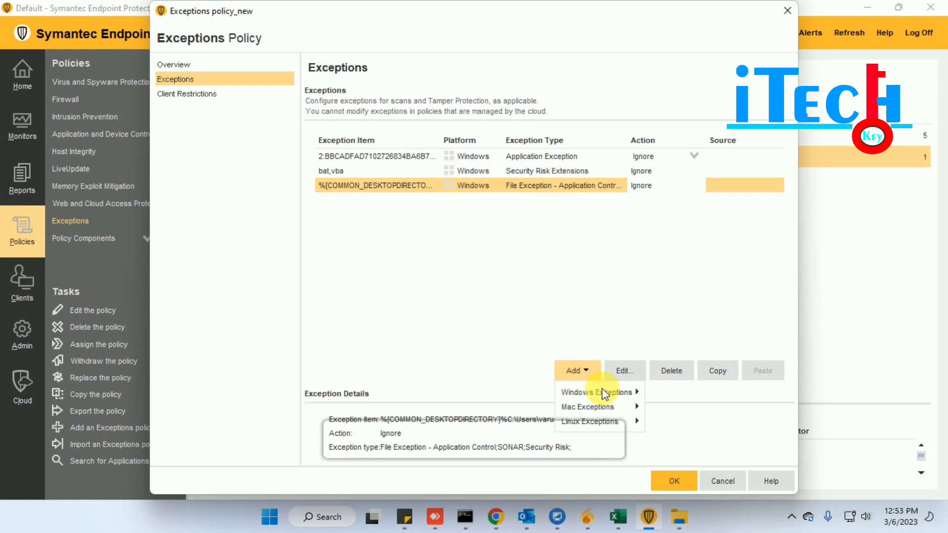
{"action": "mouse_move", "coordinate": [603, 391]}
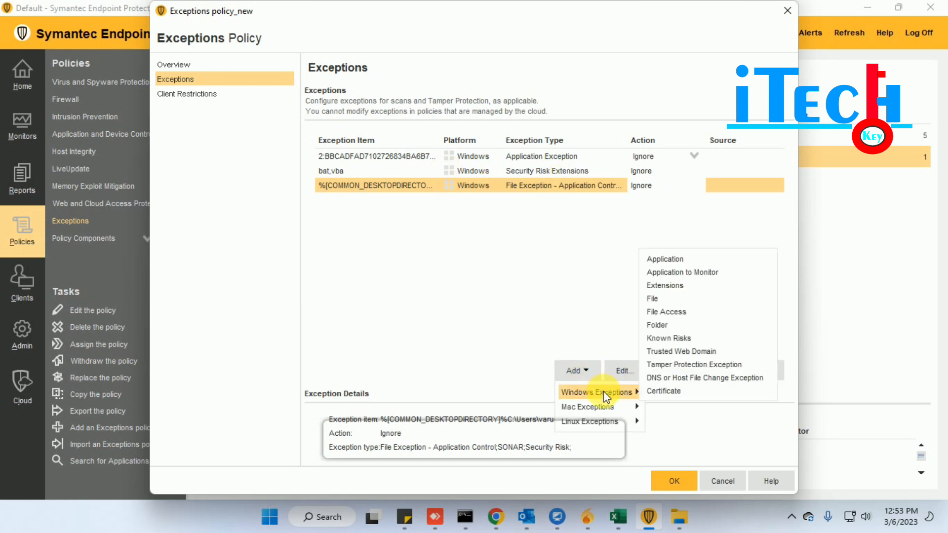
{"action": "left_click", "coordinate": [678, 311]}
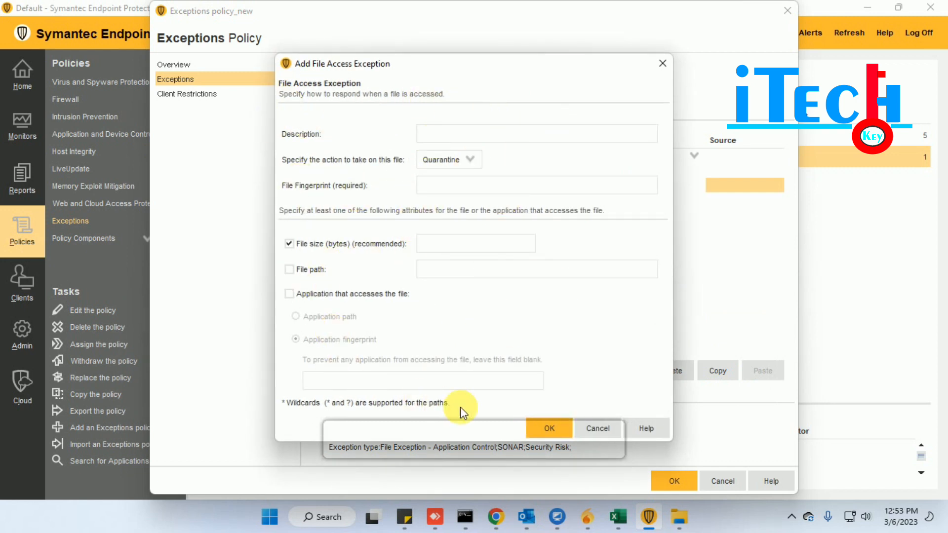
{"action": "left_click", "coordinate": [552, 427]}
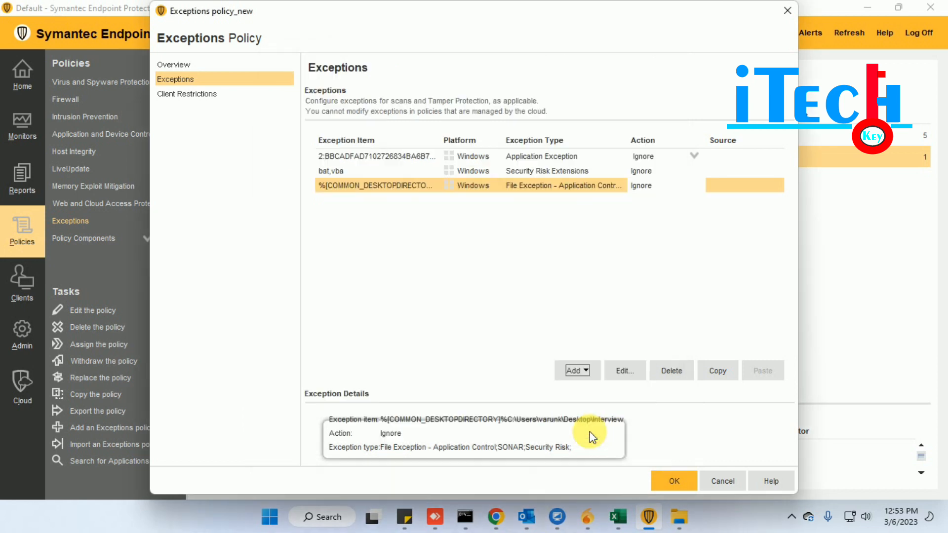
- Start a Windows Folder exception and set its prefix variable to [COMMON_DESKTOPDIRECTORY]
{"action": "left_click", "coordinate": [575, 370]}
{"action": "mouse_move", "coordinate": [597, 391]}
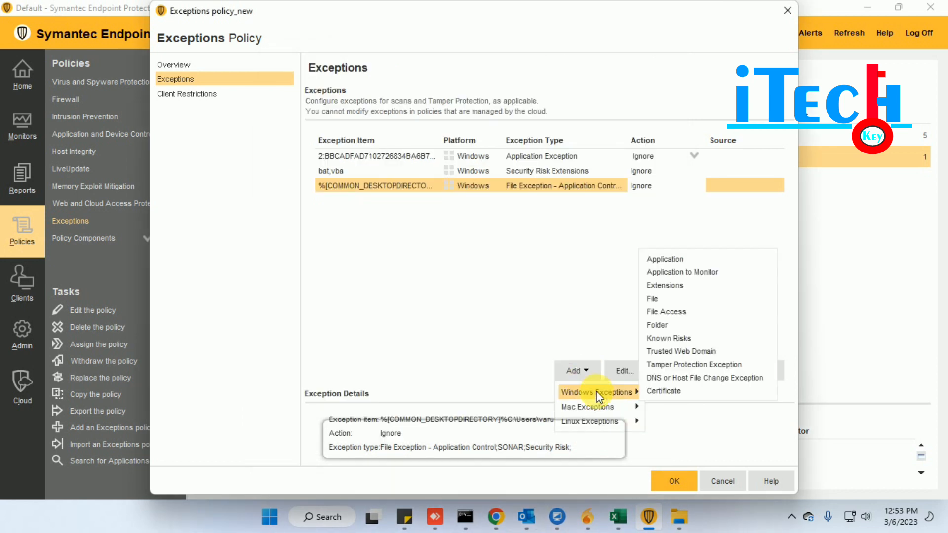
{"action": "left_click", "coordinate": [659, 324]}
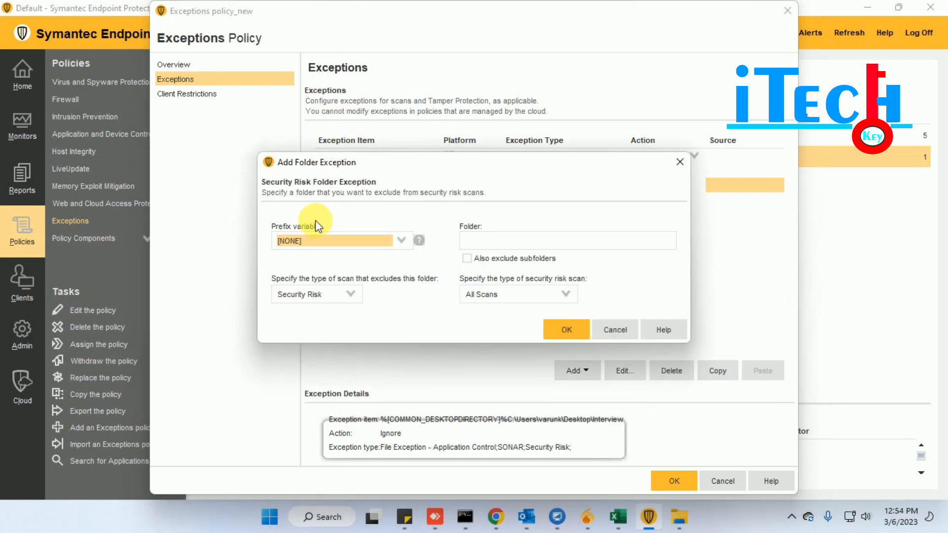
{"action": "left_click", "coordinate": [372, 242]}
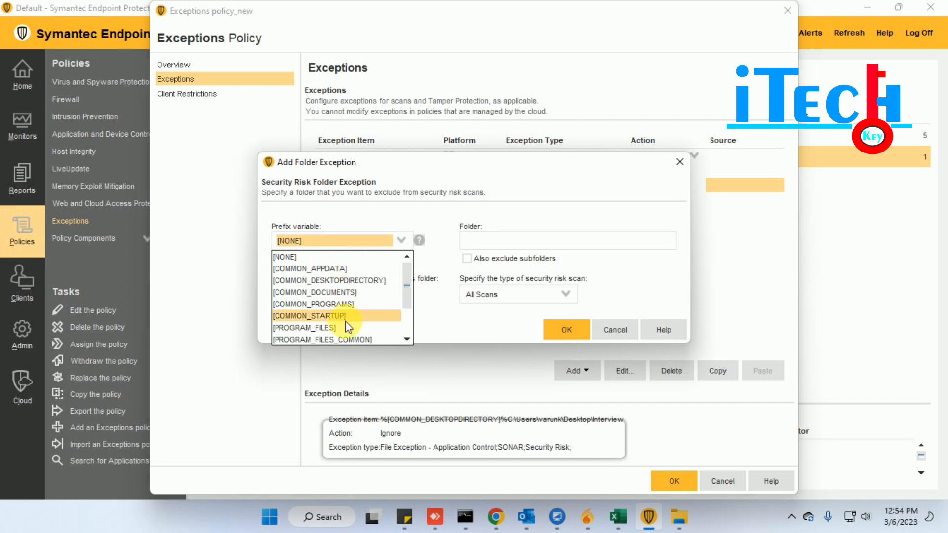
{"action": "scroll", "coordinate": [340, 296], "scroll_direction": "down", "scroll_amount": 2}
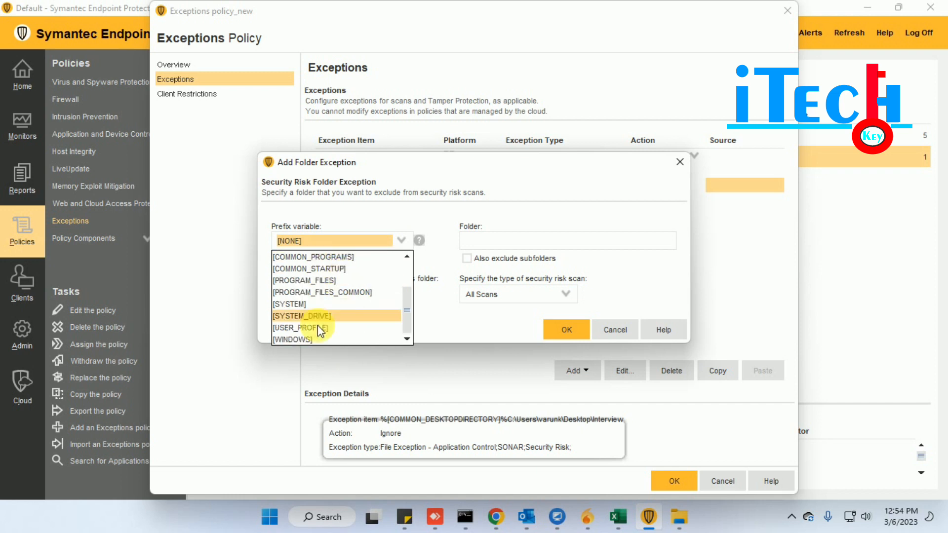
{"action": "left_click", "coordinate": [371, 242]}
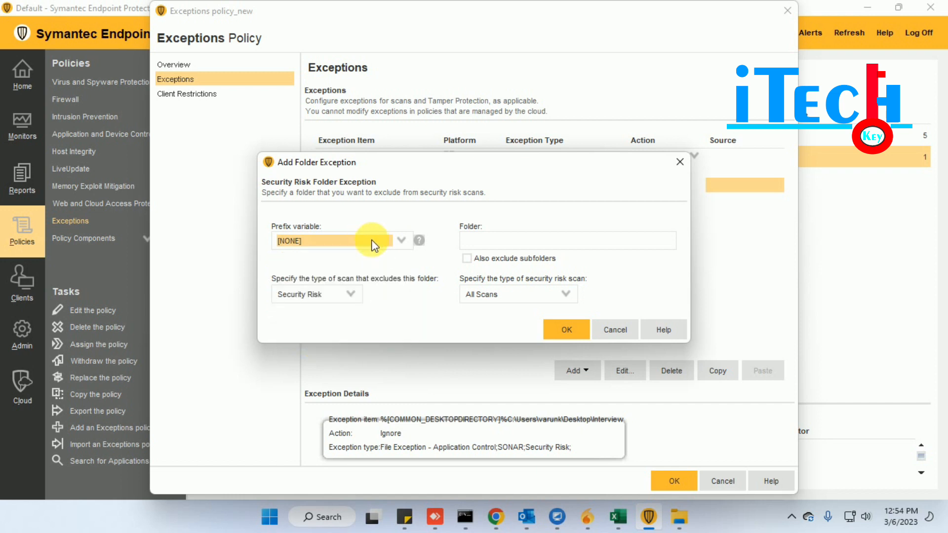
{"action": "left_click", "coordinate": [366, 244]}
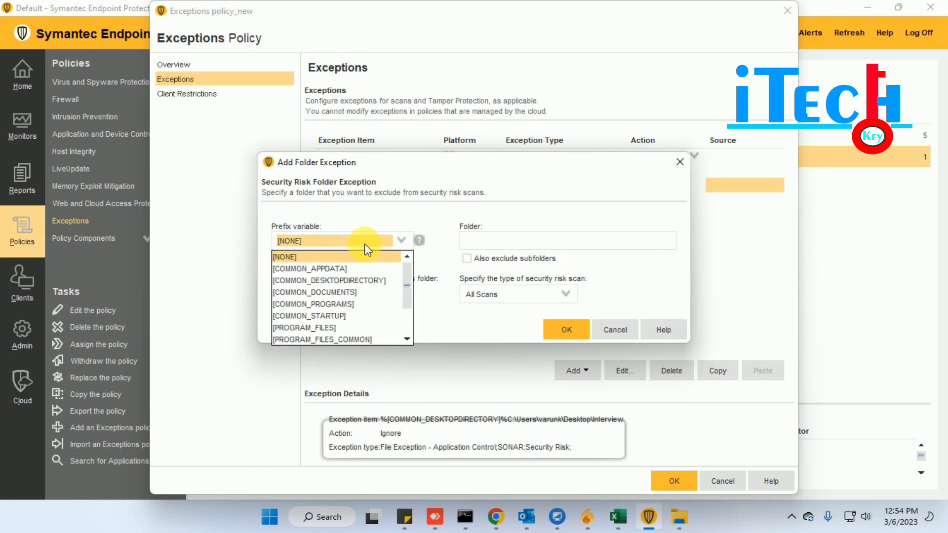
{"action": "left_click", "coordinate": [343, 281]}
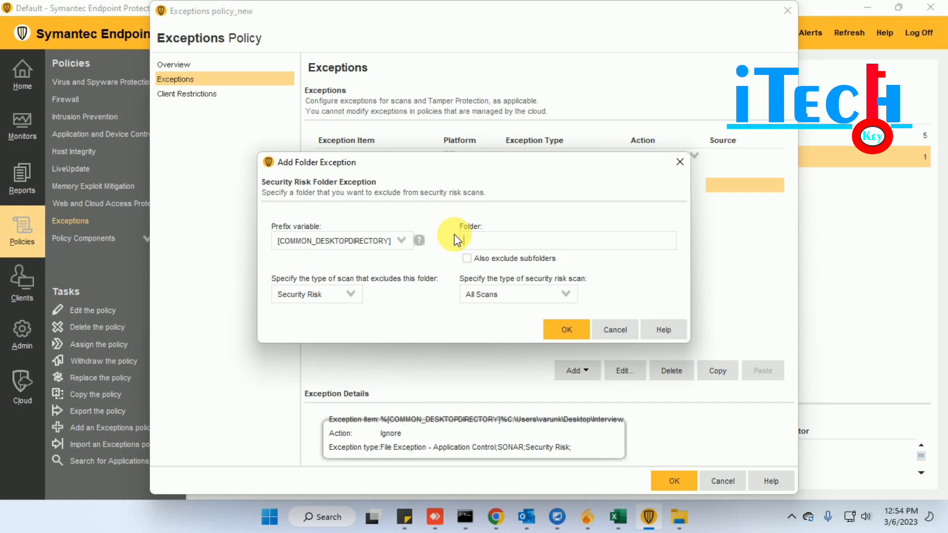
- Try the subfolder exclusion option and the All scan type for the folder exception, and close the form without adding it
{"action": "left_click", "coordinate": [469, 259]}
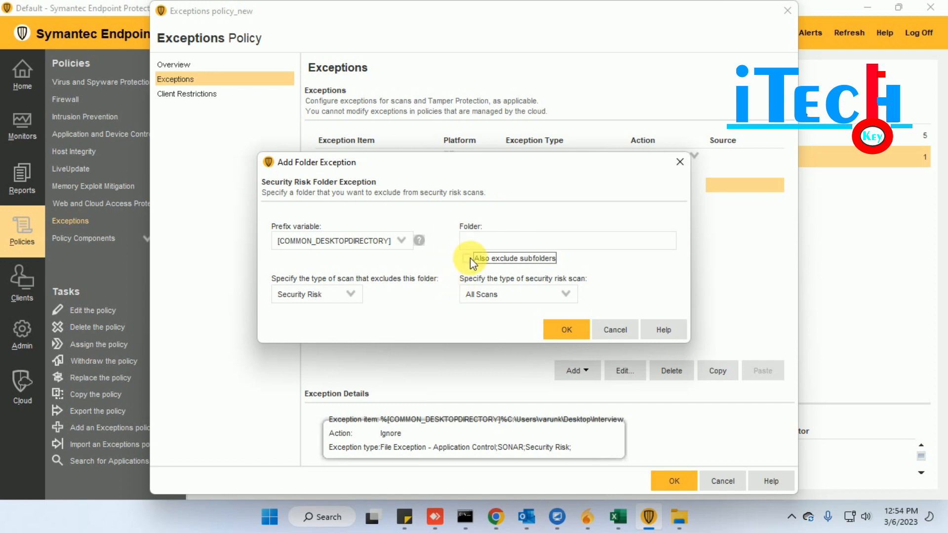
{"action": "left_click", "coordinate": [598, 215]}
{"action": "left_click", "coordinate": [468, 259]}
{"action": "left_click", "coordinate": [597, 216]}
{"action": "left_click", "coordinate": [477, 241]}
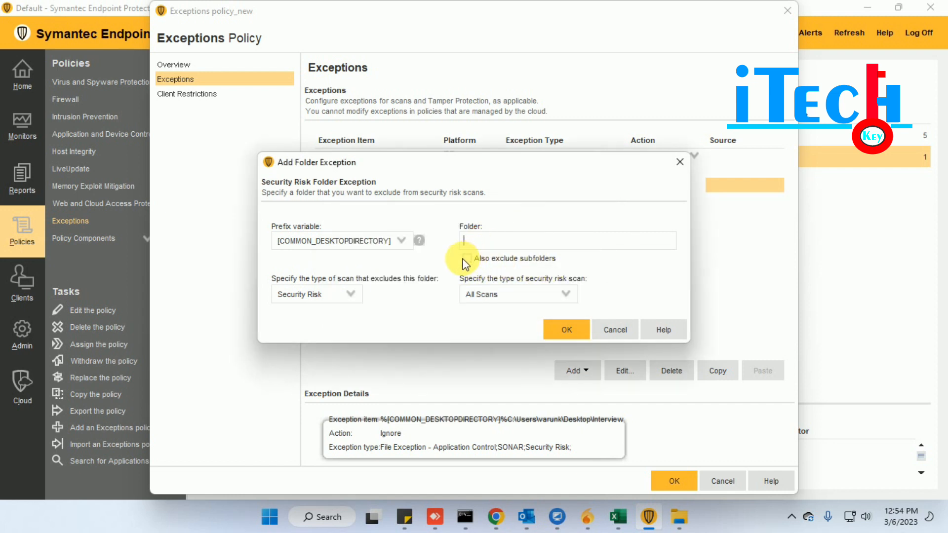
{"action": "left_click", "coordinate": [350, 293]}
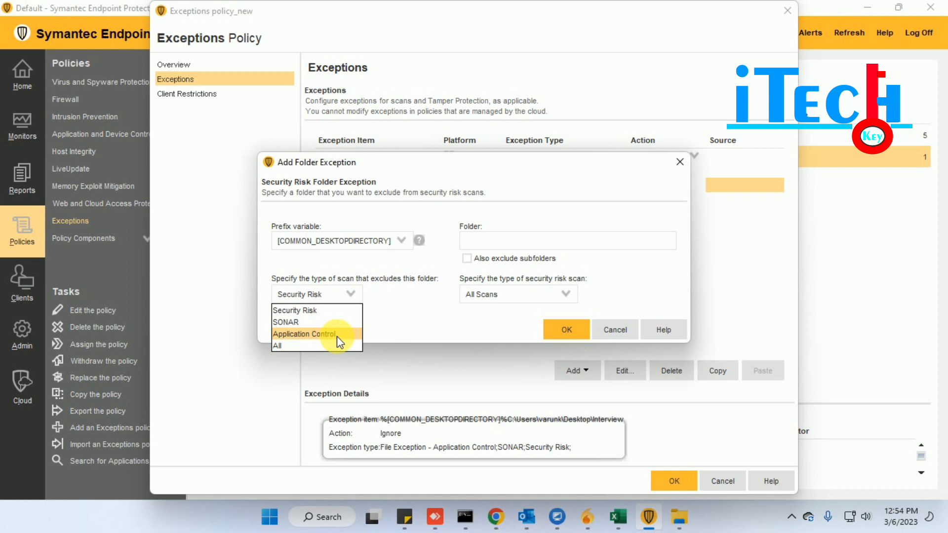
{"action": "left_click", "coordinate": [277, 344]}
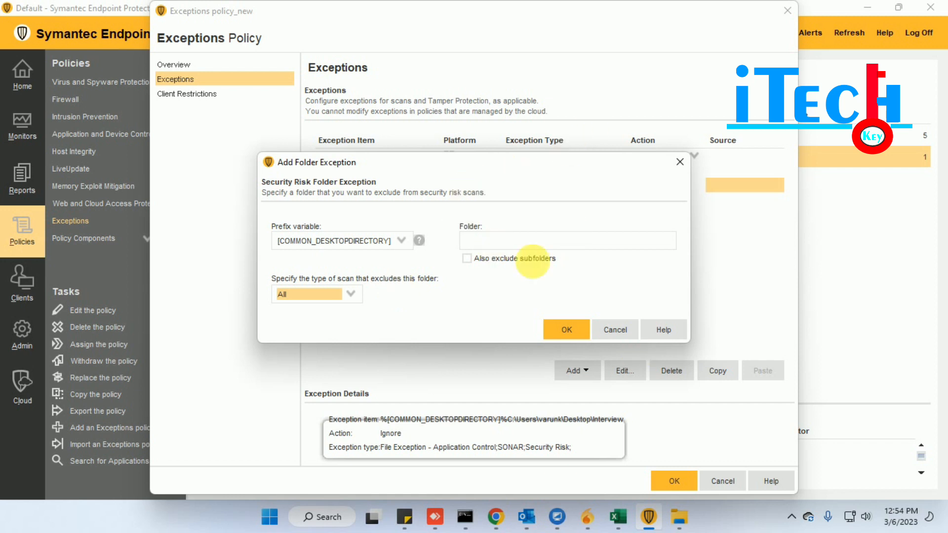
{"action": "left_click", "coordinate": [615, 329]}
- Browse the list of Windows Known Risks exceptions and close it without selecting any
{"action": "left_click", "coordinate": [576, 371]}
{"action": "mouse_move", "coordinate": [594, 394]}
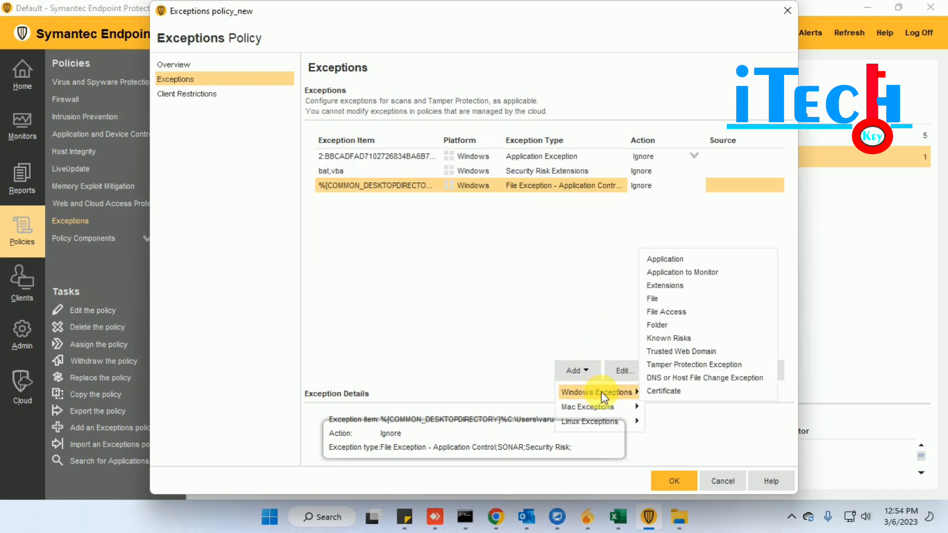
{"action": "left_click", "coordinate": [673, 339]}
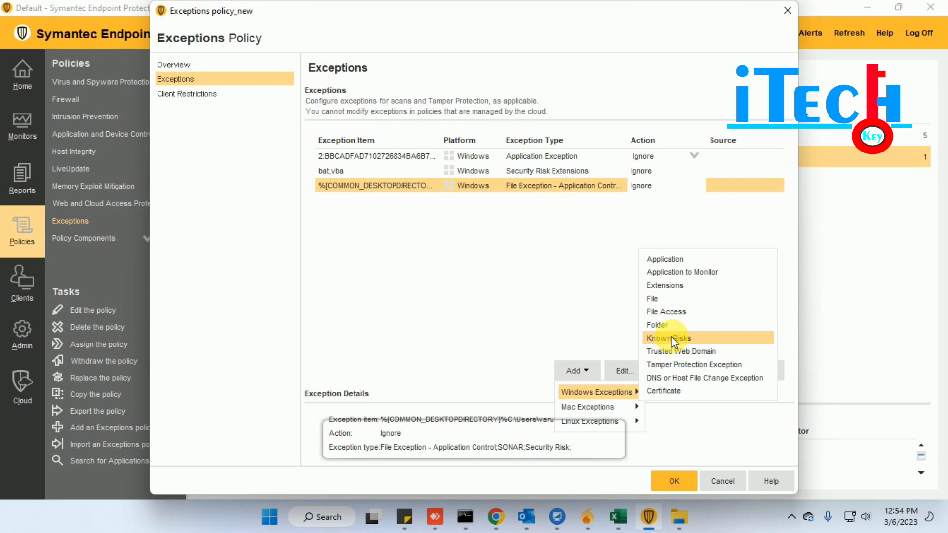
{"action": "left_click", "coordinate": [680, 341]}
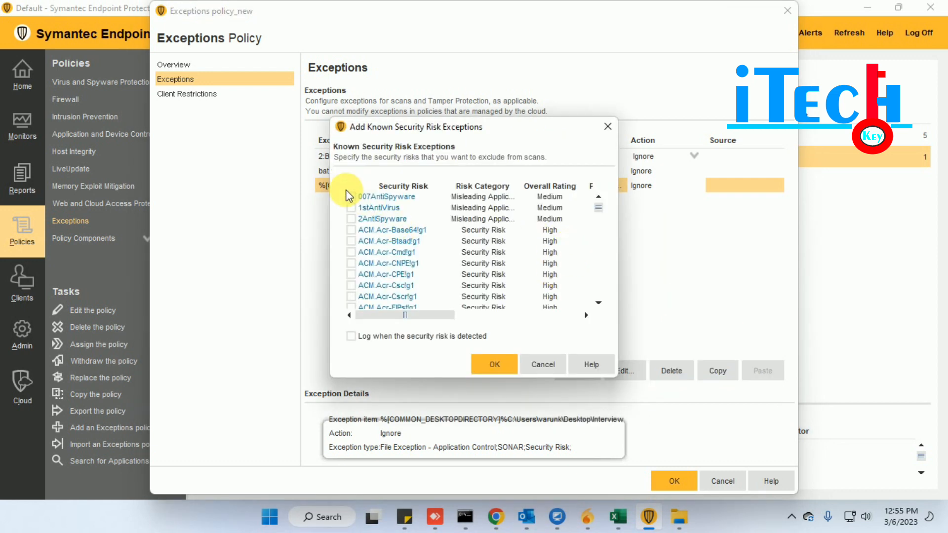
{"action": "scroll", "coordinate": [378, 281], "scroll_direction": "down", "scroll_amount": 10}
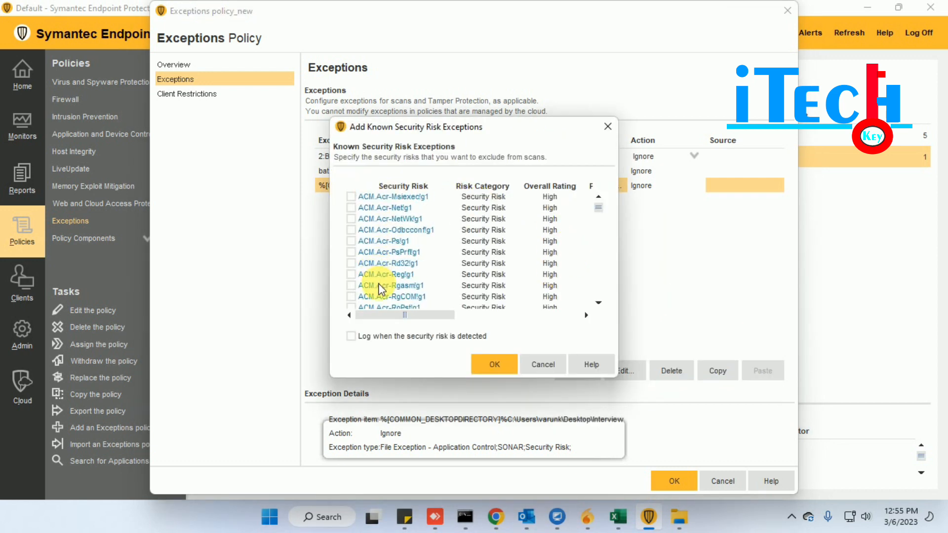
{"action": "scroll", "coordinate": [377, 286], "scroll_direction": "down", "scroll_amount": 6}
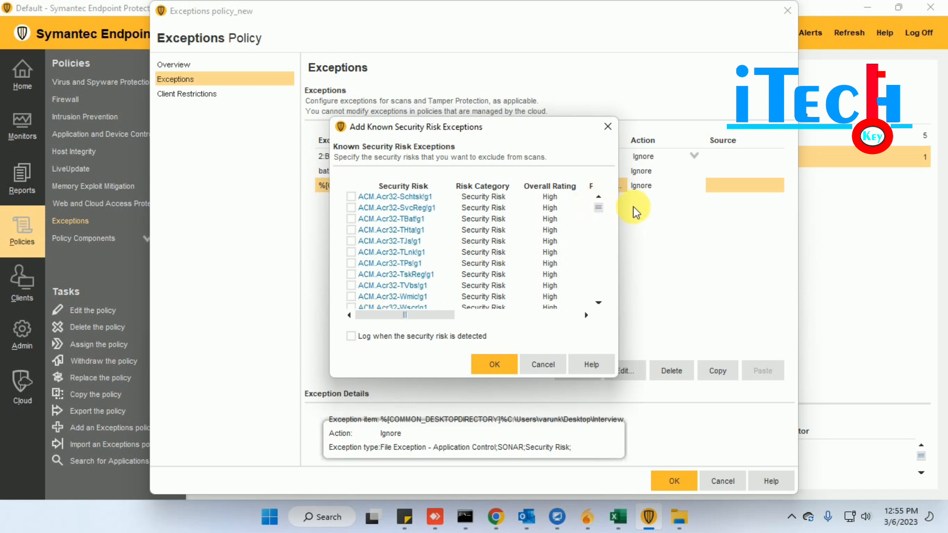
{"action": "left_click_drag", "start_coordinate": [600, 214], "coordinate": [602, 160]}
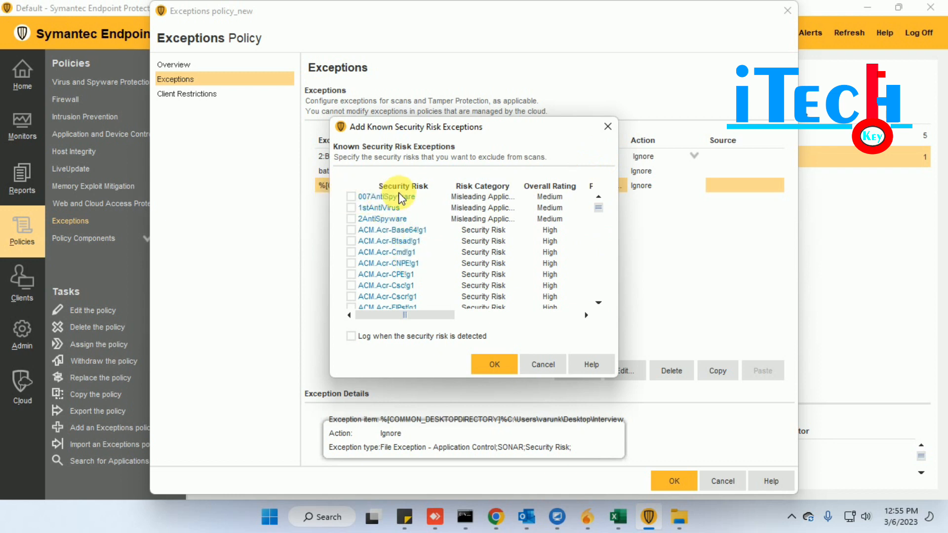
{"action": "left_click", "coordinate": [538, 367]}
{"action": "left_click", "coordinate": [580, 371]}
{"action": "mouse_move", "coordinate": [598, 393]}
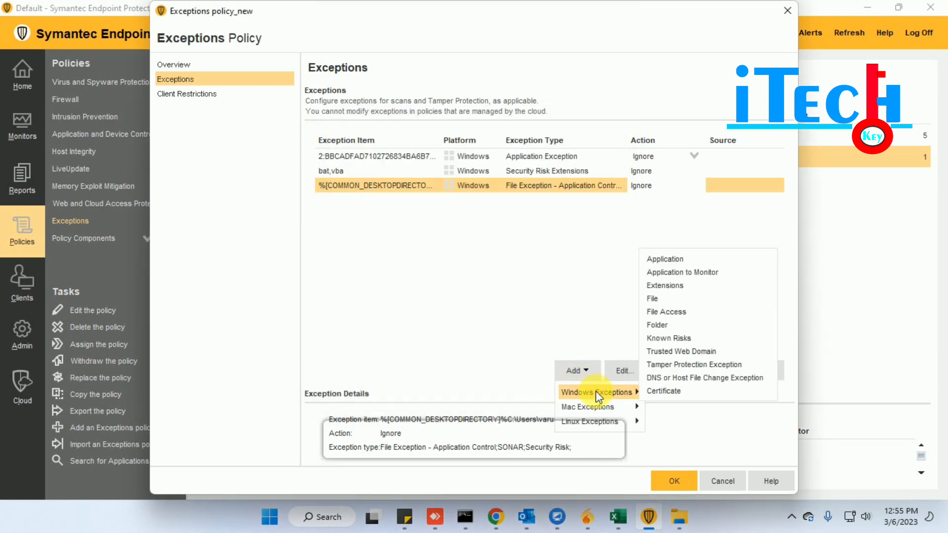
{"action": "left_click", "coordinate": [707, 352]}
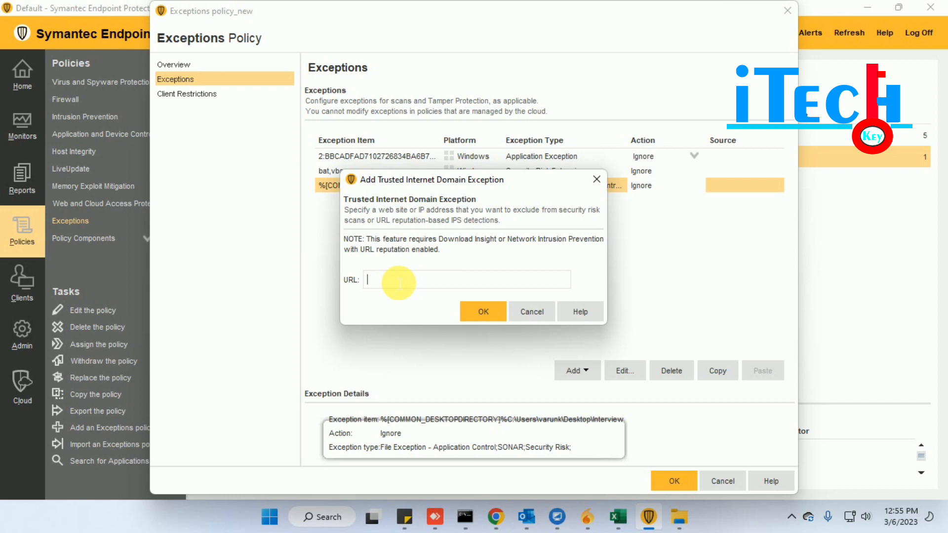
{"action": "type", "text": "www.goitechkey.com"}
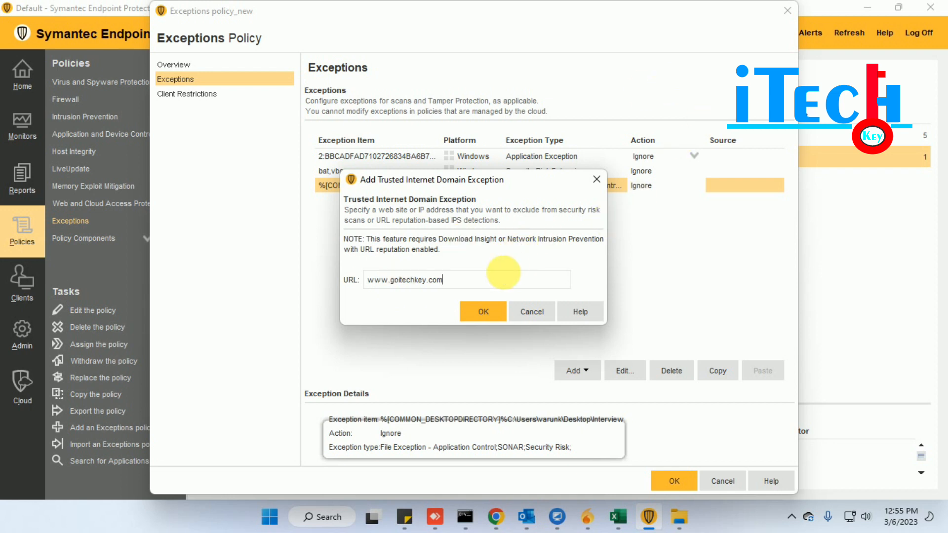
{"action": "left_click_drag", "start_coordinate": [473, 286], "coordinate": [360, 281]}
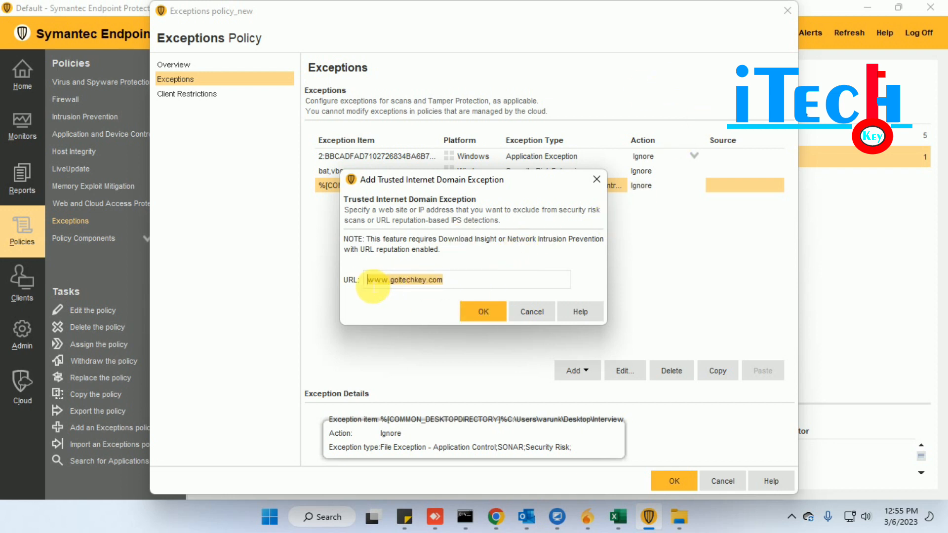
{"action": "left_click", "coordinate": [483, 313]}
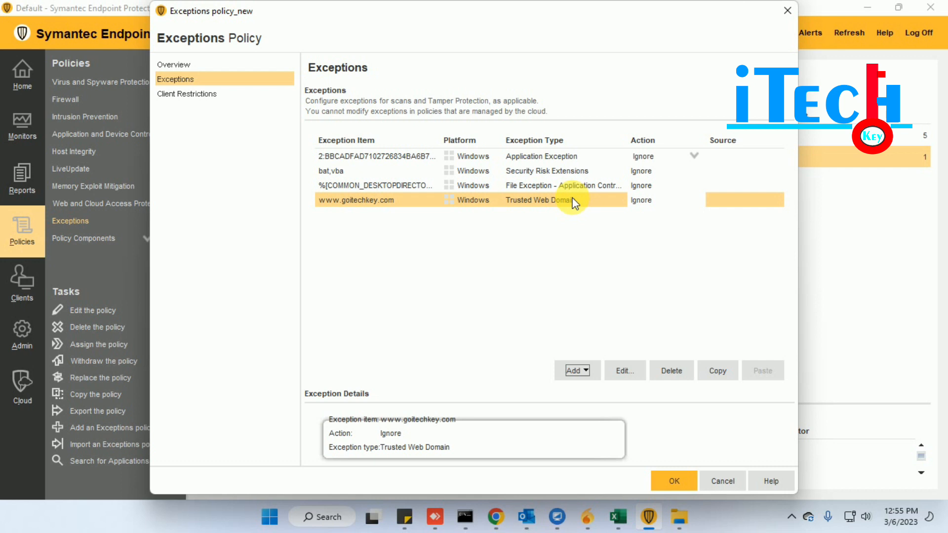
- Review the fields of a Windows Certificate exception and close the form without adding one
{"action": "left_click", "coordinate": [583, 372]}
{"action": "mouse_move", "coordinate": [599, 393]}
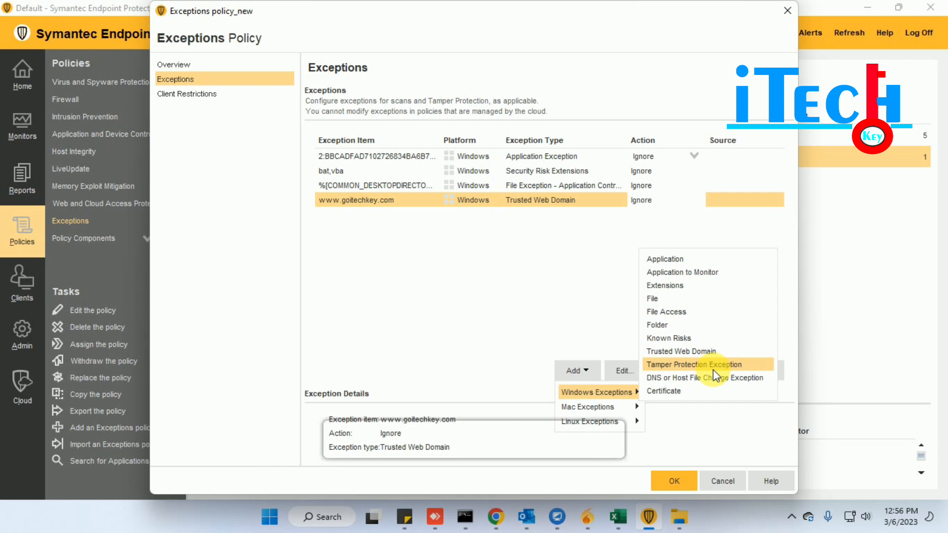
{"action": "left_click", "coordinate": [679, 390]}
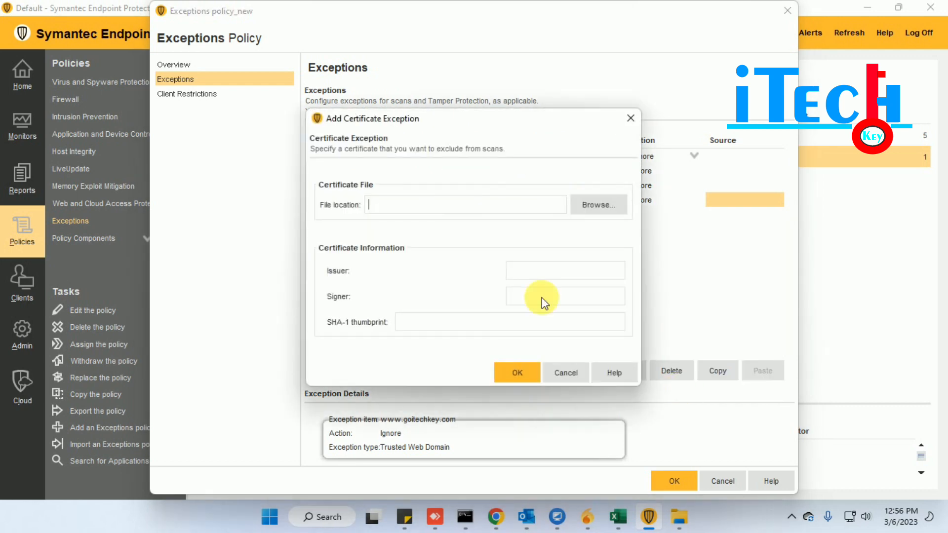
{"action": "left_click", "coordinate": [590, 203]}
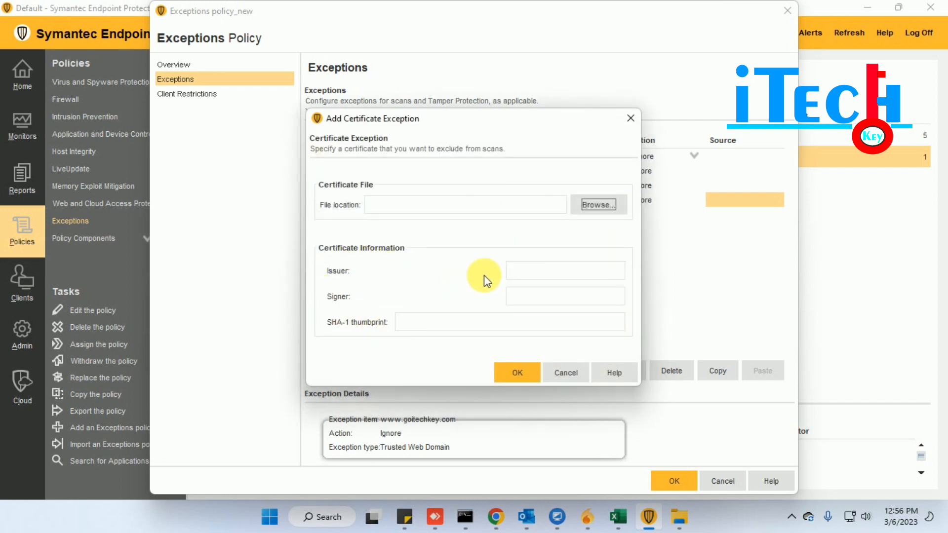
{"action": "left_click", "coordinate": [572, 372]}
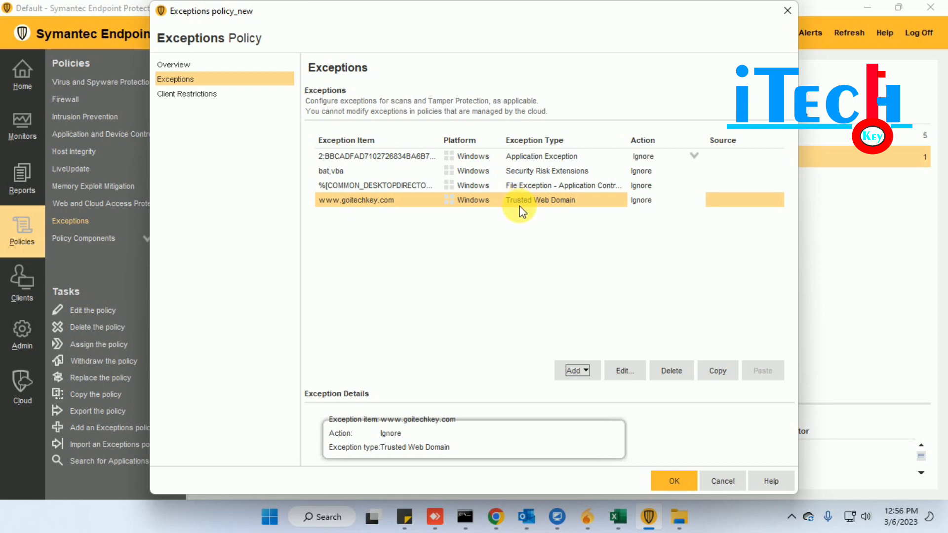
- Save the Exceptions policy and check which exceptions policy is assigned to the Tech-Team client group
{"action": "left_click", "coordinate": [672, 481]}
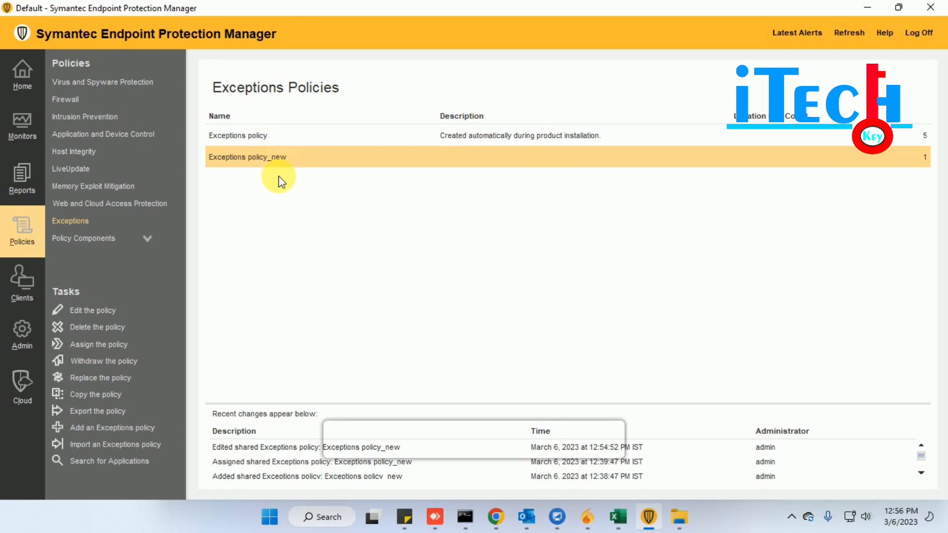
{"action": "left_click", "coordinate": [13, 286]}
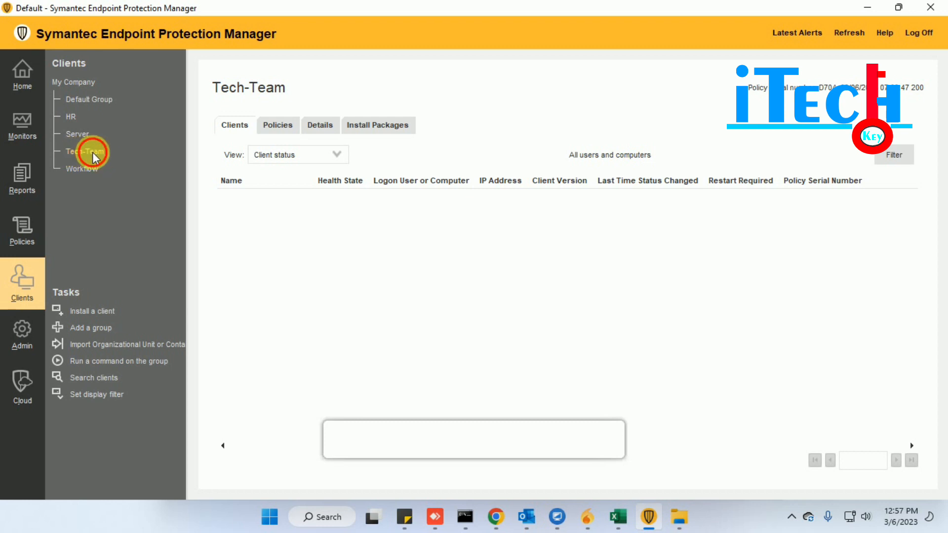
{"action": "left_click", "coordinate": [274, 126]}
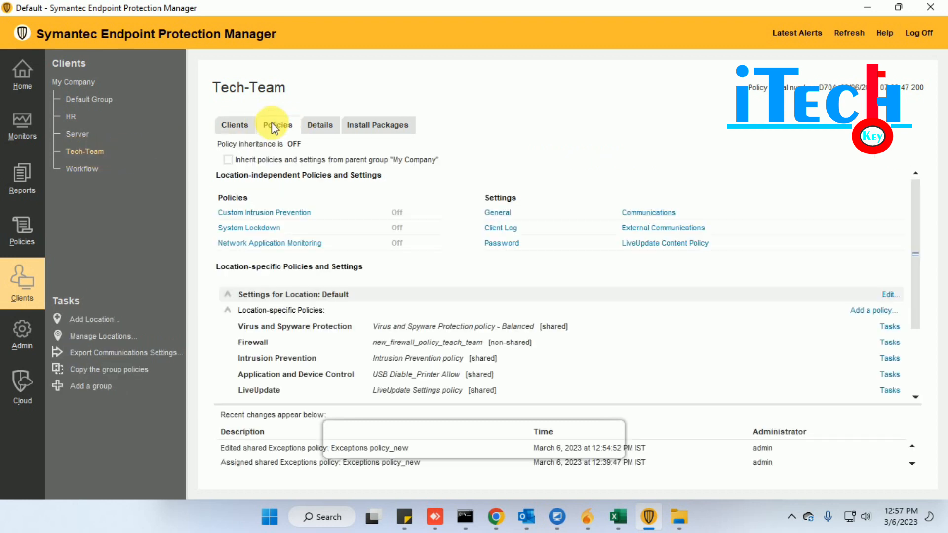
{"action": "scroll", "coordinate": [535, 338], "scroll_direction": "down", "scroll_amount": 4}
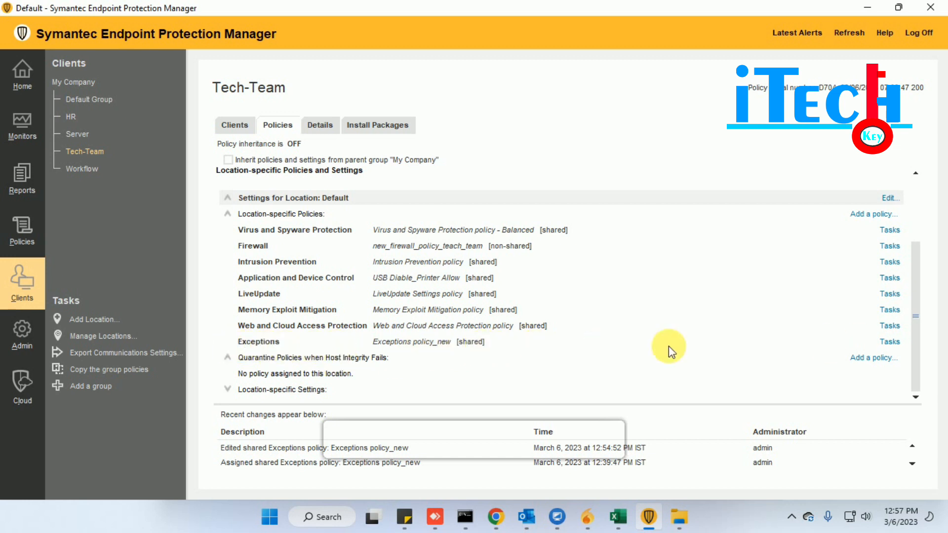
- Examine the actions available for Exceptions policy_new in the Tech-Team group and in the Exceptions policies list, without running any
{"action": "left_click", "coordinate": [891, 343]}
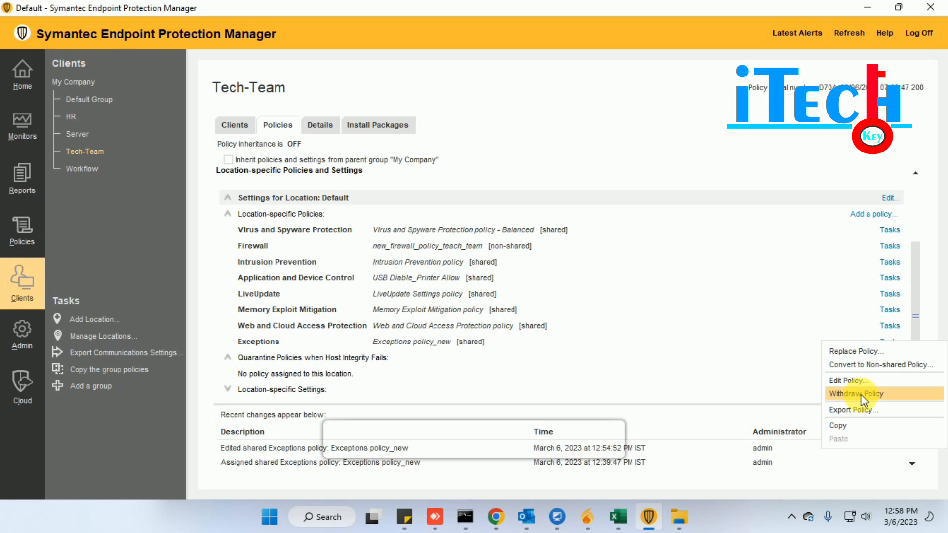
{"action": "left_click", "coordinate": [19, 236]}
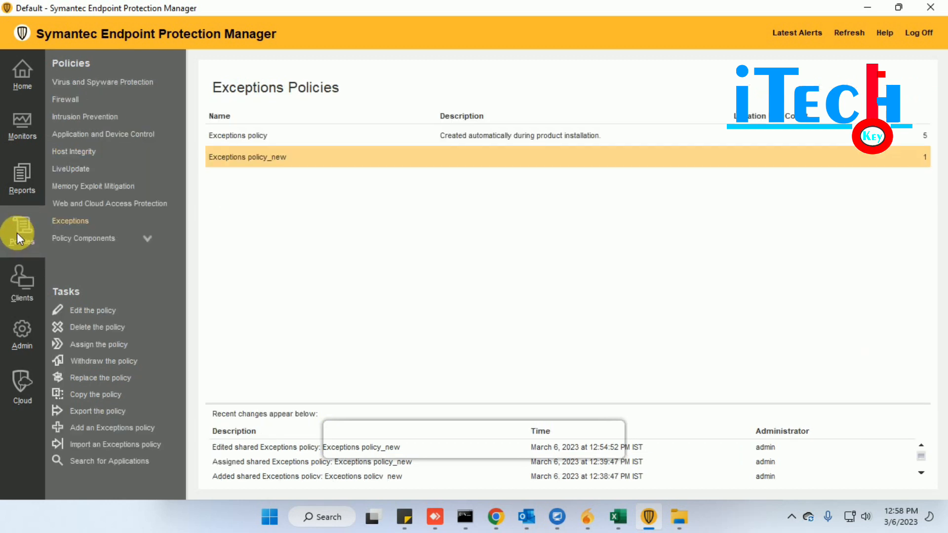
{"action": "right_click", "coordinate": [255, 156]}
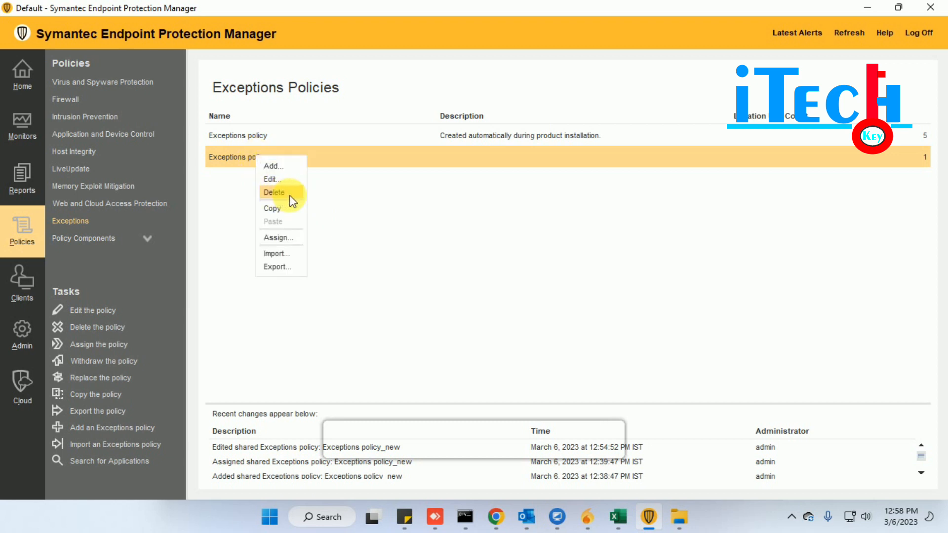
{"action": "left_click", "coordinate": [355, 198]}
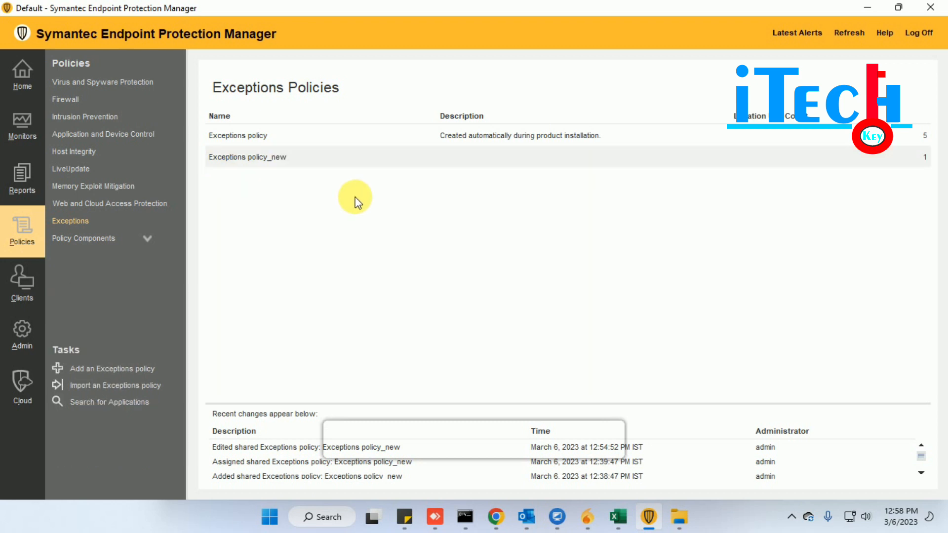